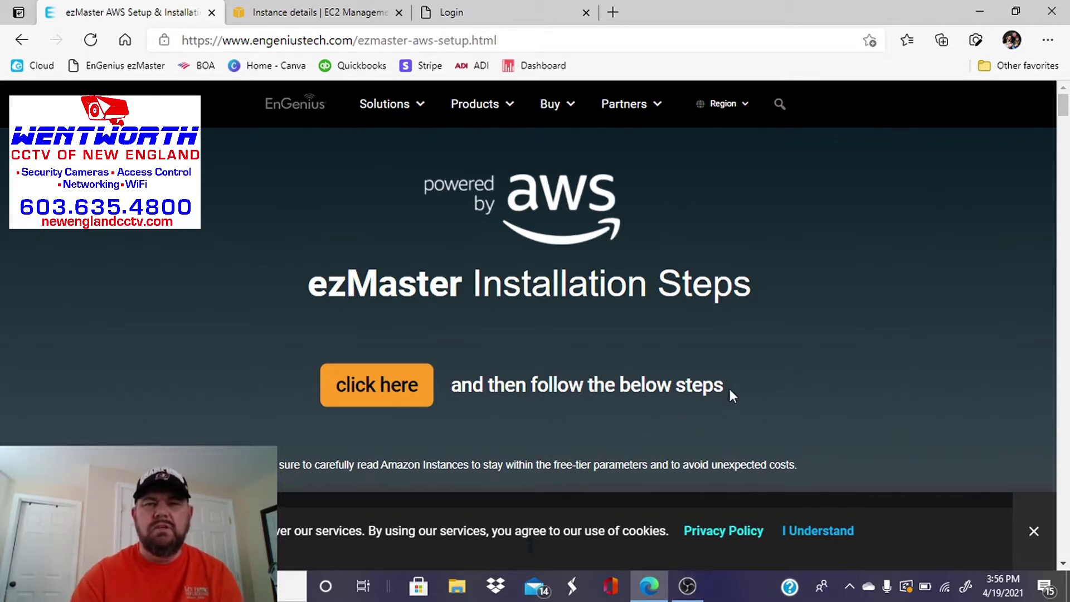
From the EC2 instance details, open public IPv4 address 3.15.31.75 in a new tab.
scroll(765, 321, down, 4)
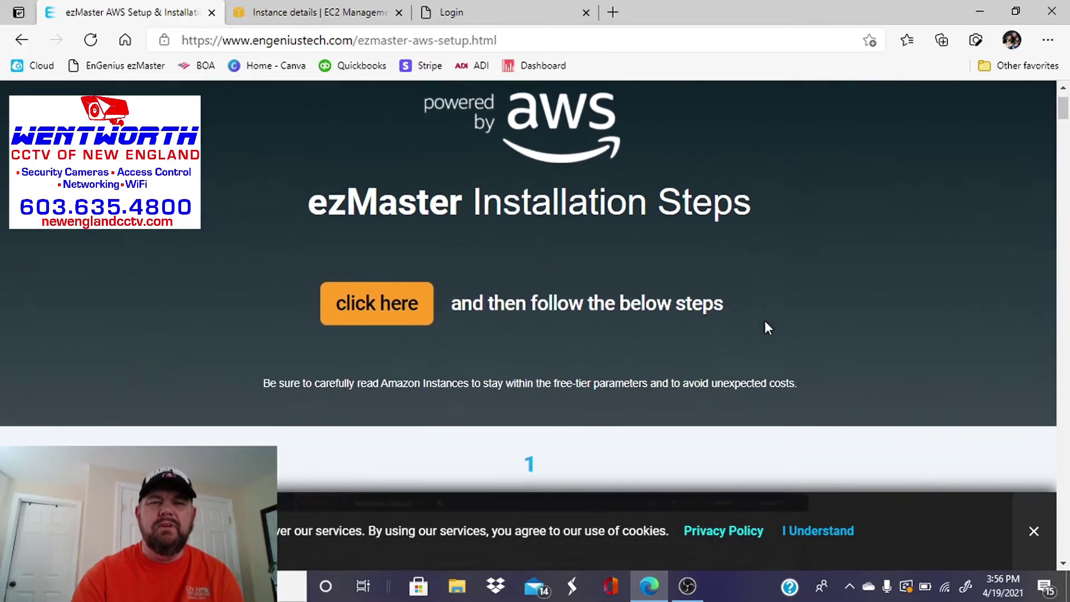
scroll(765, 323, down, 3)
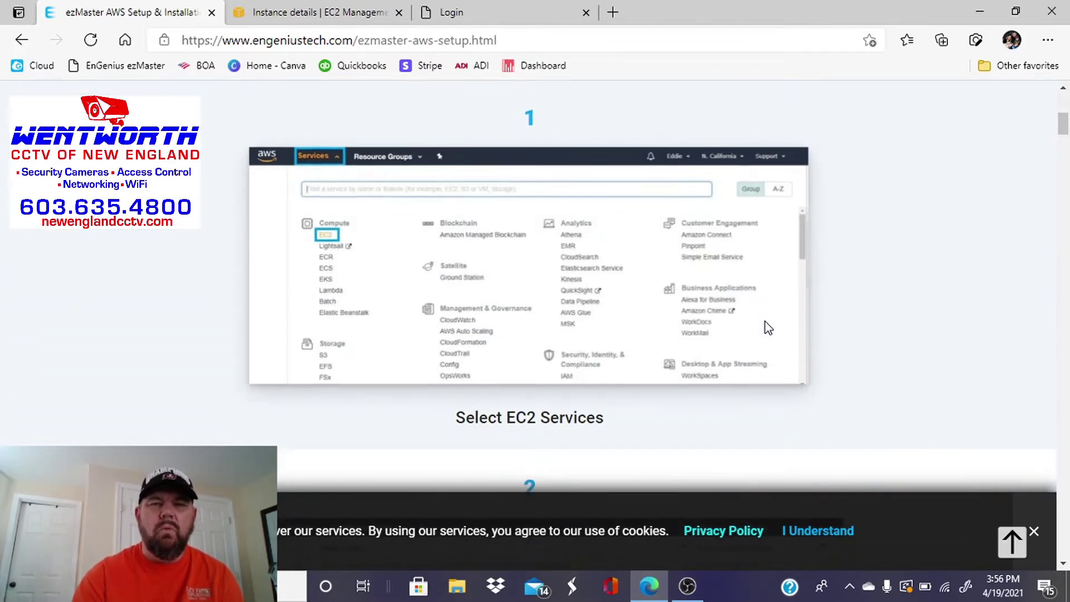
scroll(765, 326, down, 4)
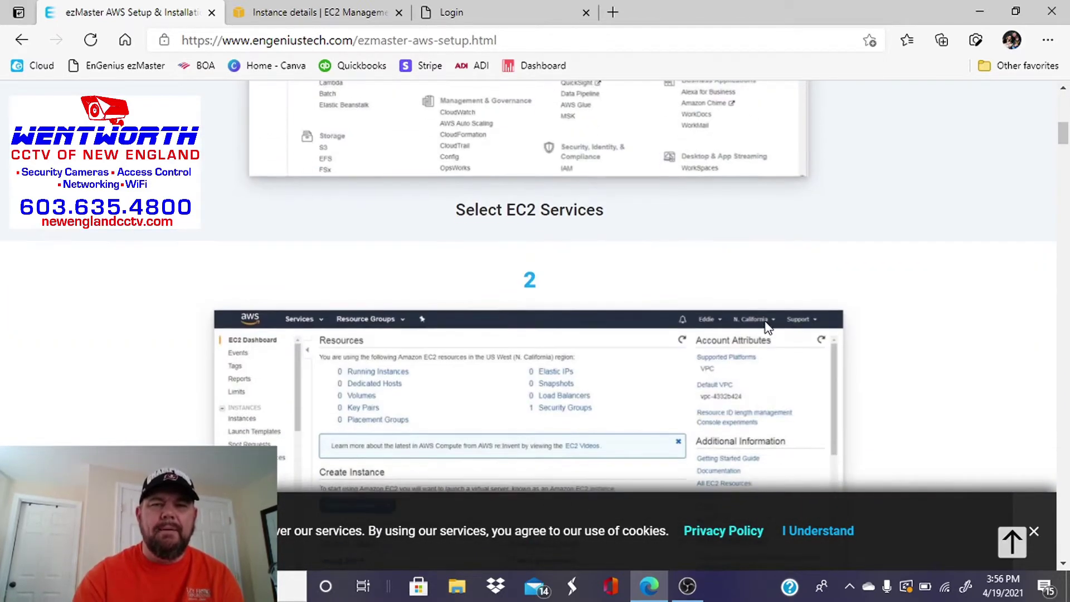
scroll(766, 328, down, 10)
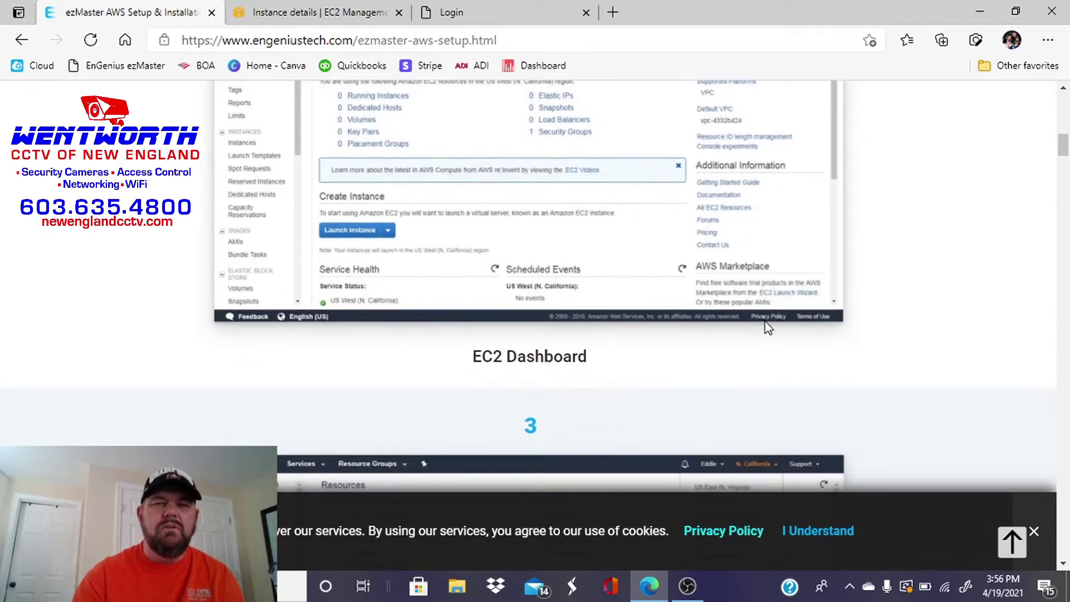
scroll(765, 324, down, 6)
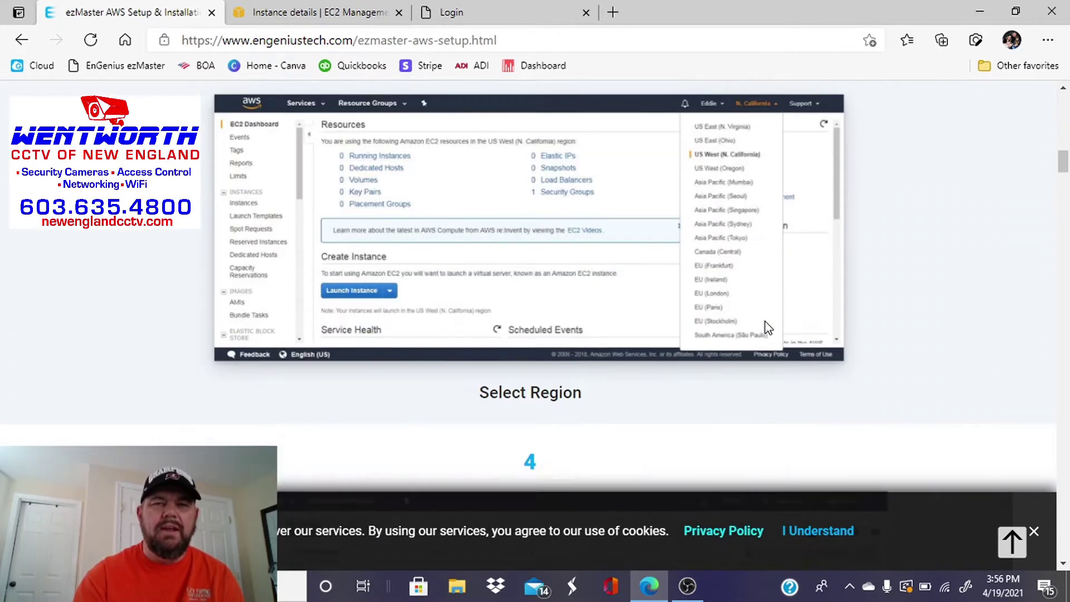
scroll(765, 328, down, 12)
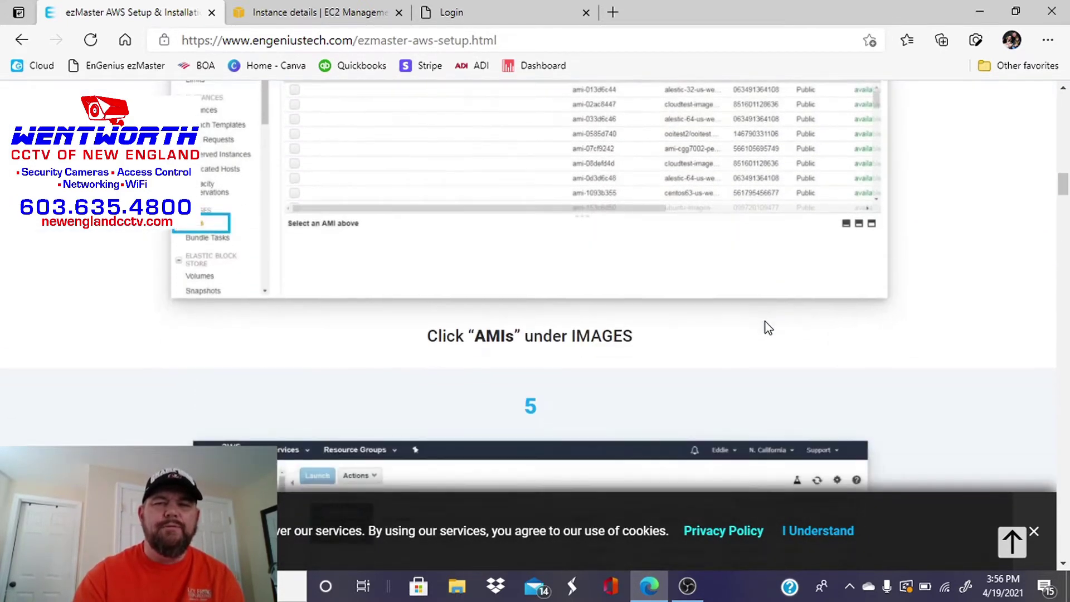
scroll(765, 322, down, 8)
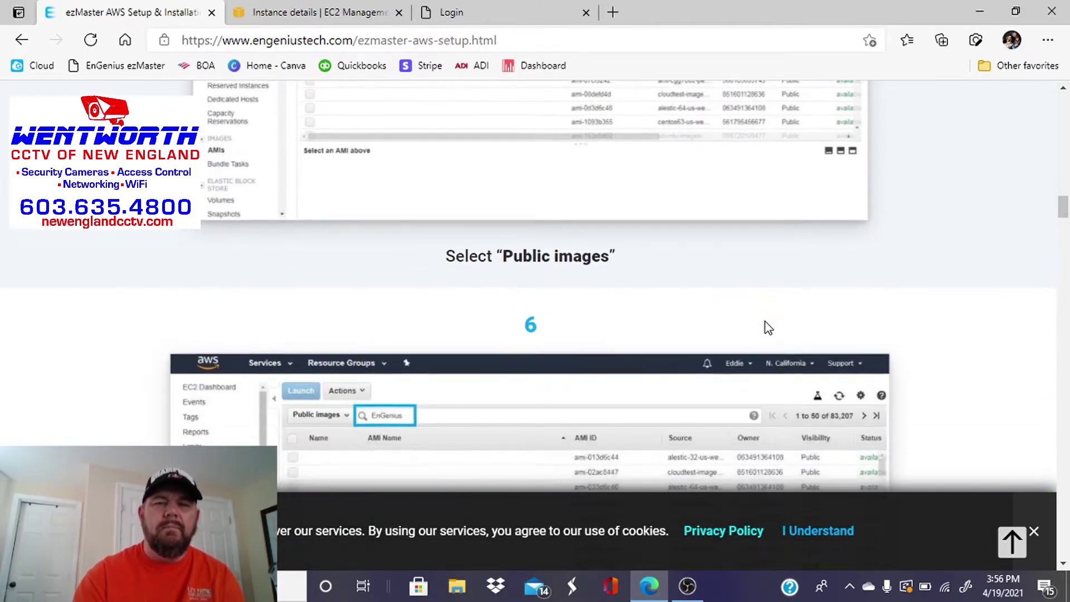
scroll(765, 322, up, 18)
scroll(765, 322, up, 20)
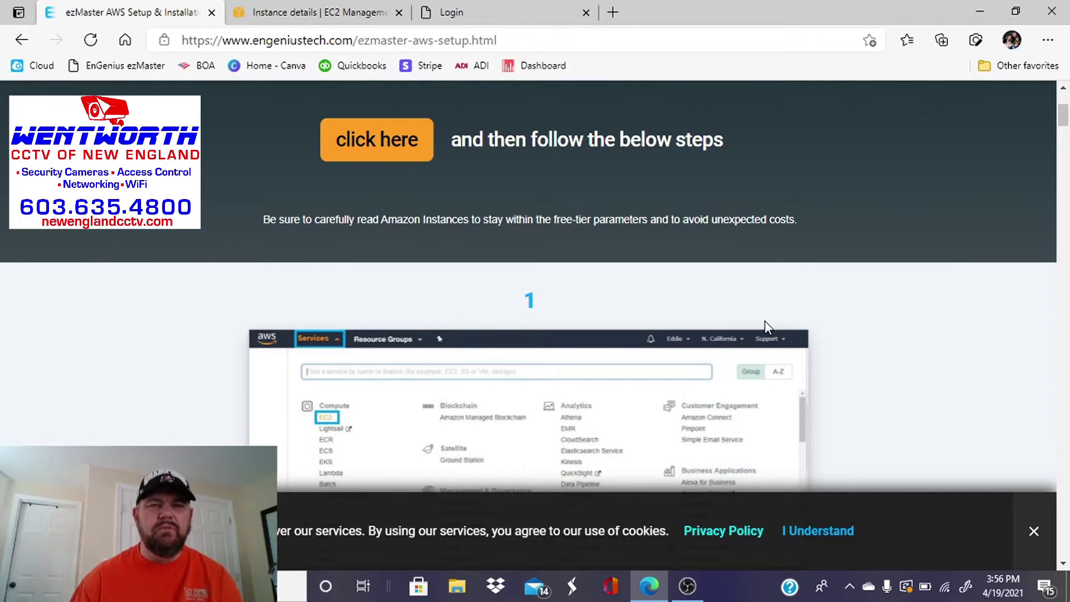
scroll(765, 322, down, 10)
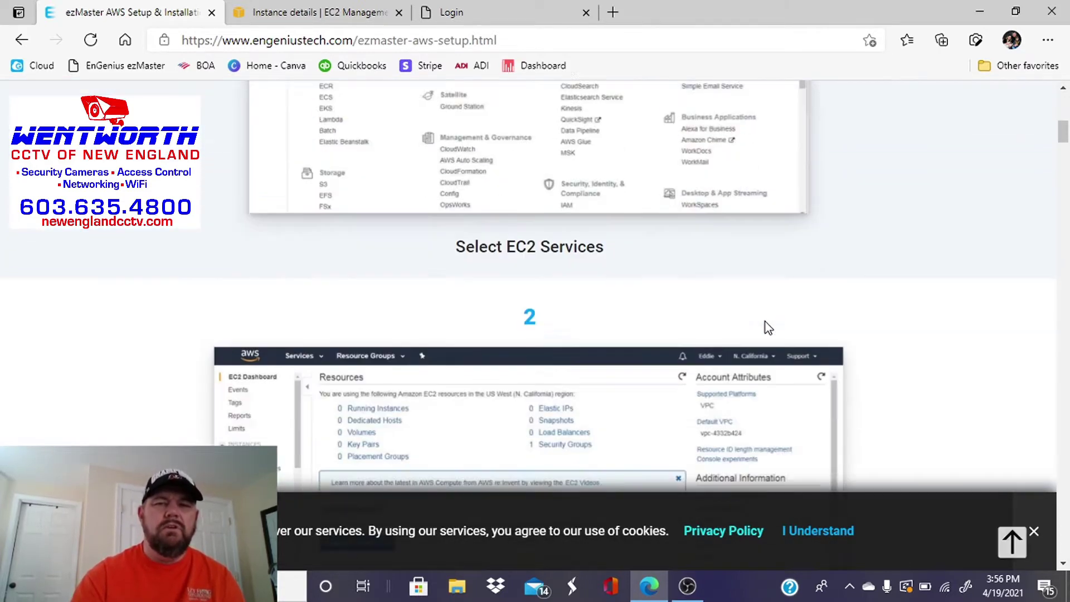
scroll(765, 322, down, 15)
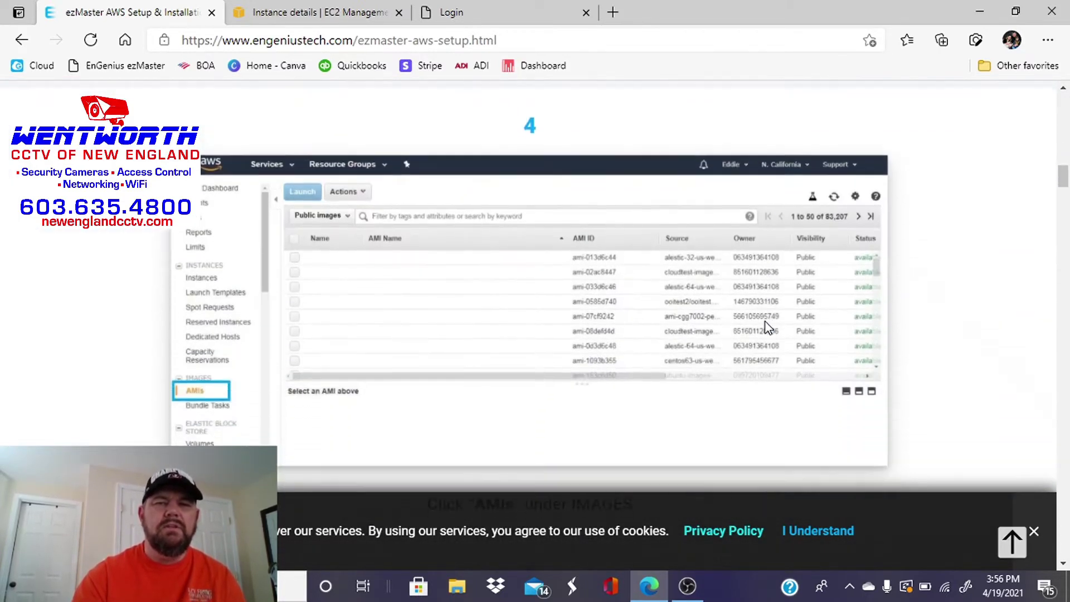
scroll(764, 323, up, 20)
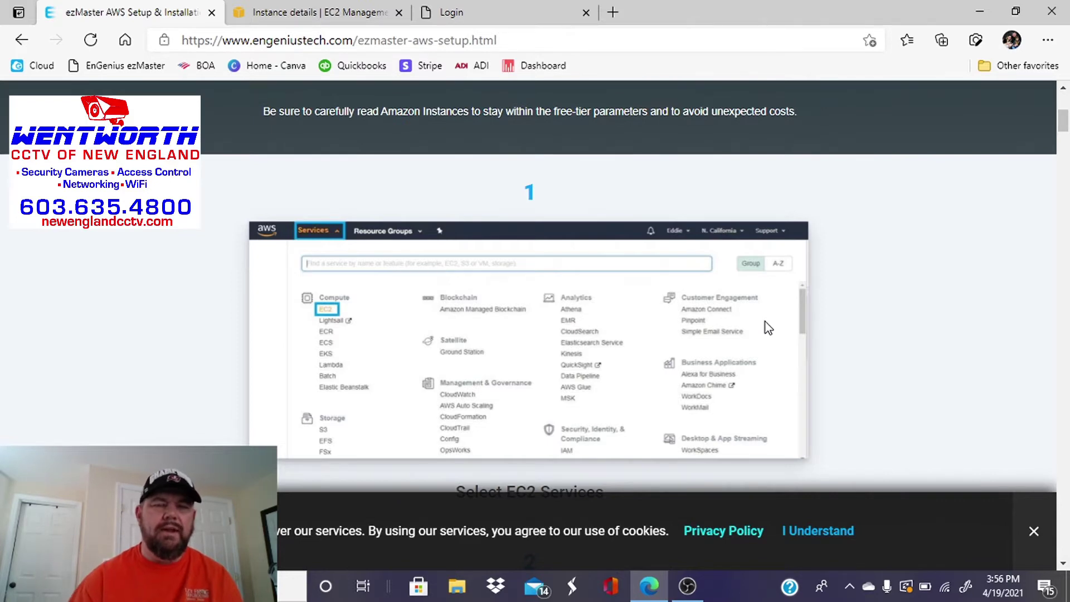
key(ctrl+Tab)
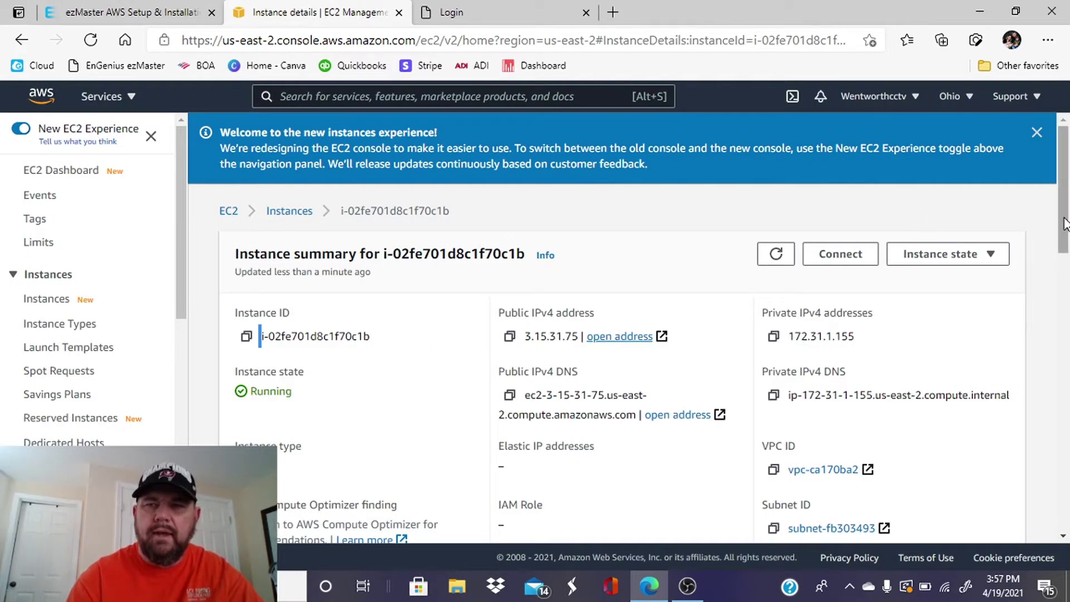
drag(1065, 223, 1066, 240)
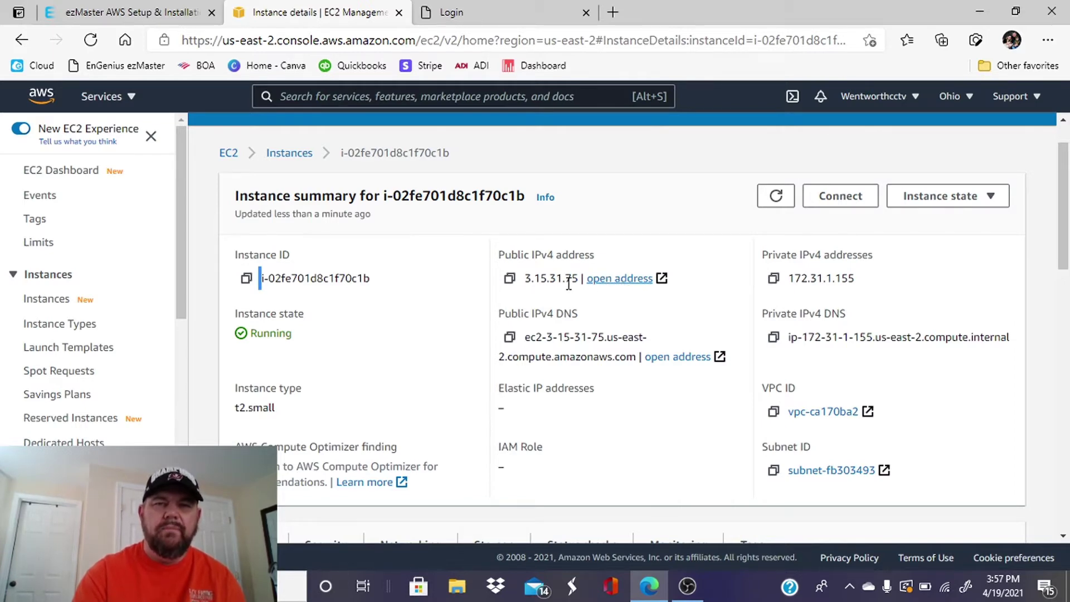
click(620, 280)
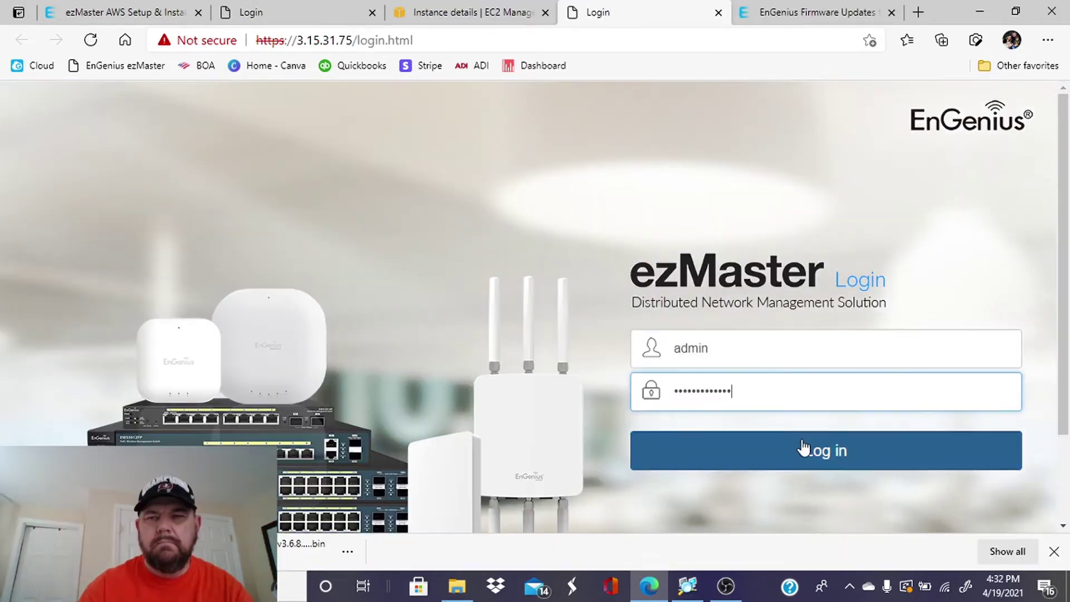
Log in to ezMaster as admin and go to the Projects page listing existing projects.
click(803, 448)
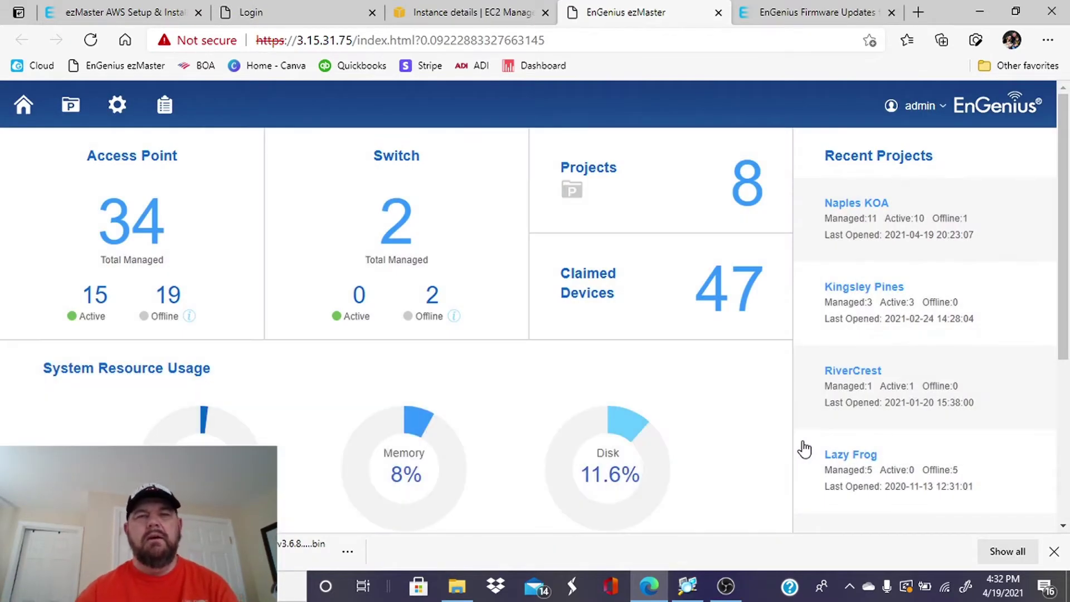
scroll(804, 449, down, 5)
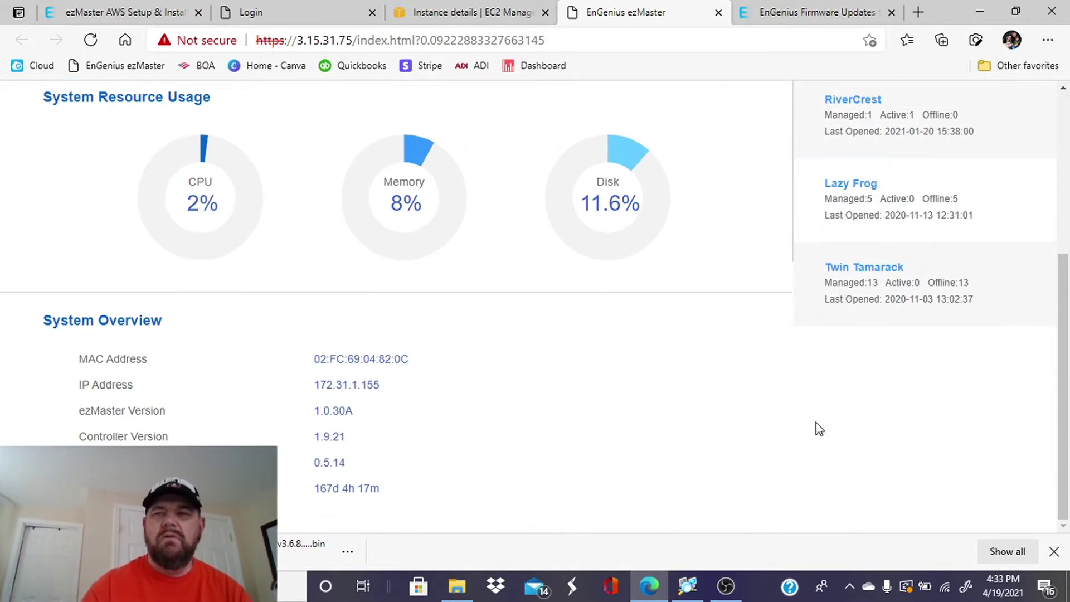
scroll(818, 429, up, 5)
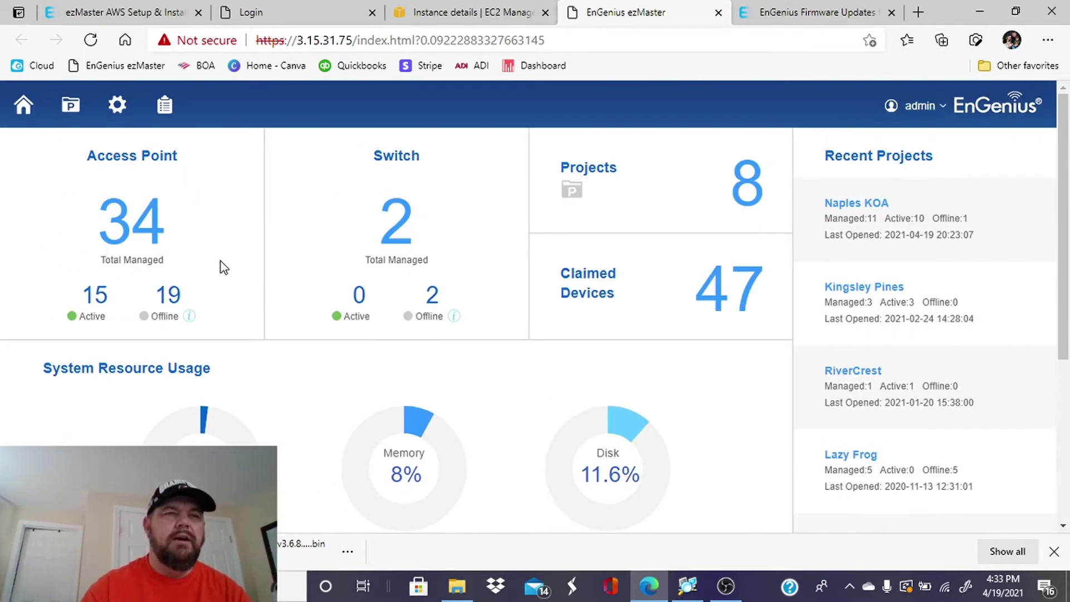
click(72, 103)
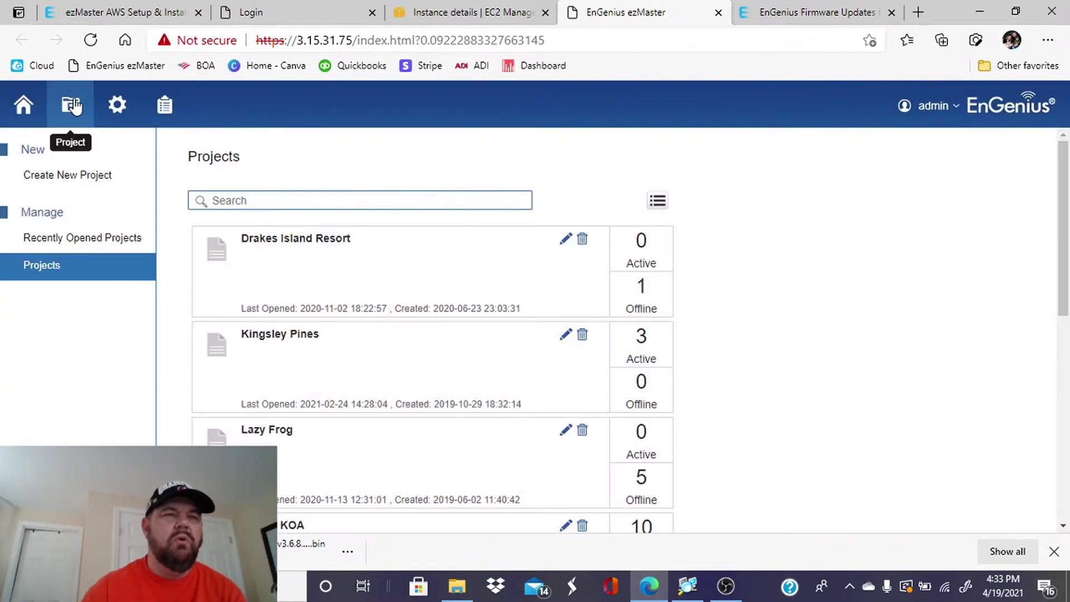
Create a project named 'marina wifi' and continue to its empty Device Config page.
click(69, 181)
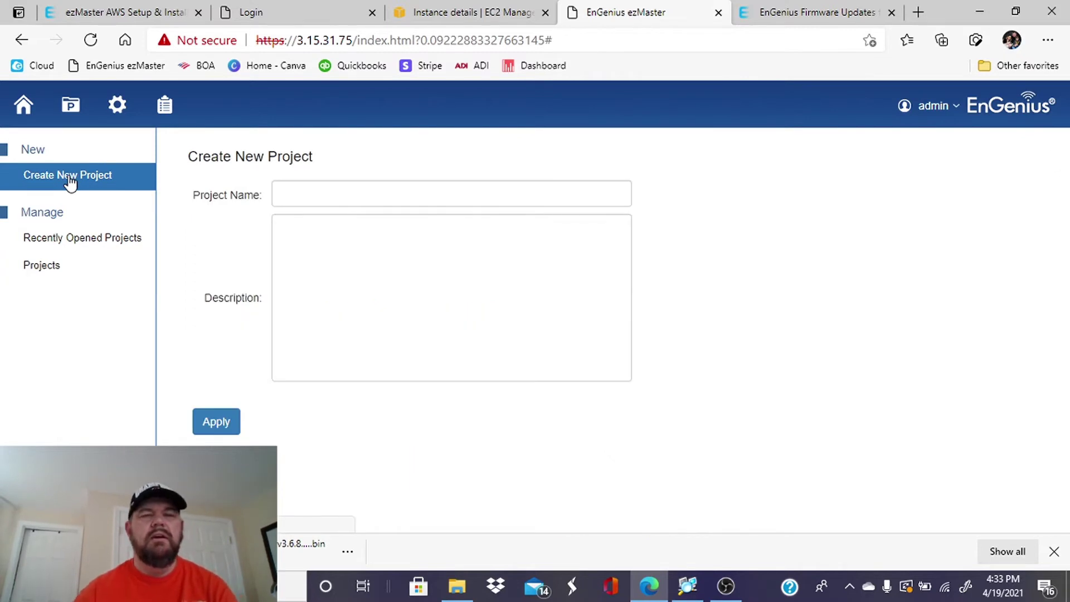
click(285, 193)
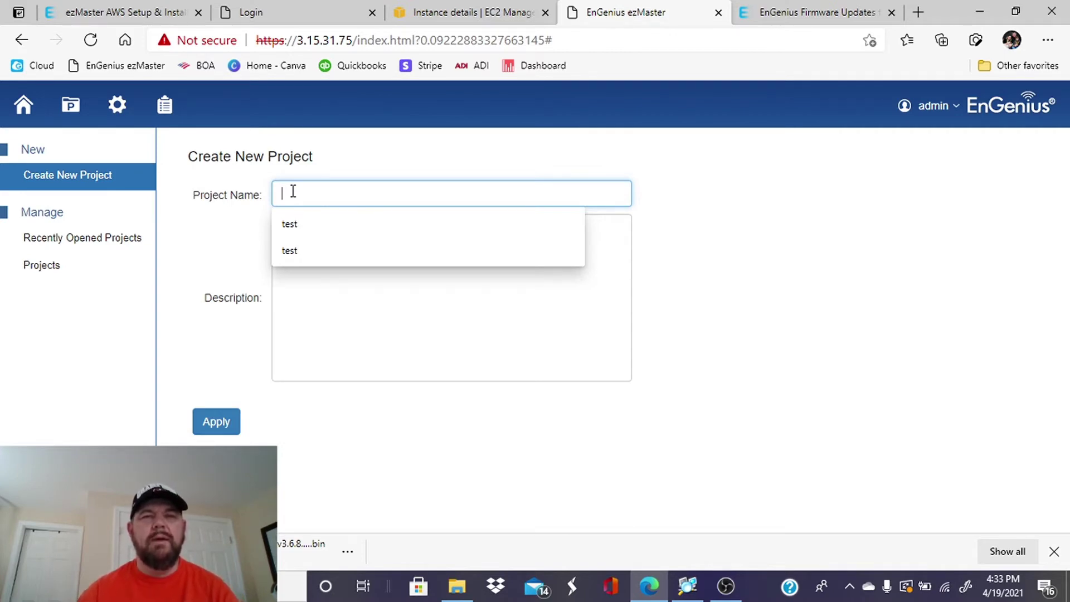
text(m)
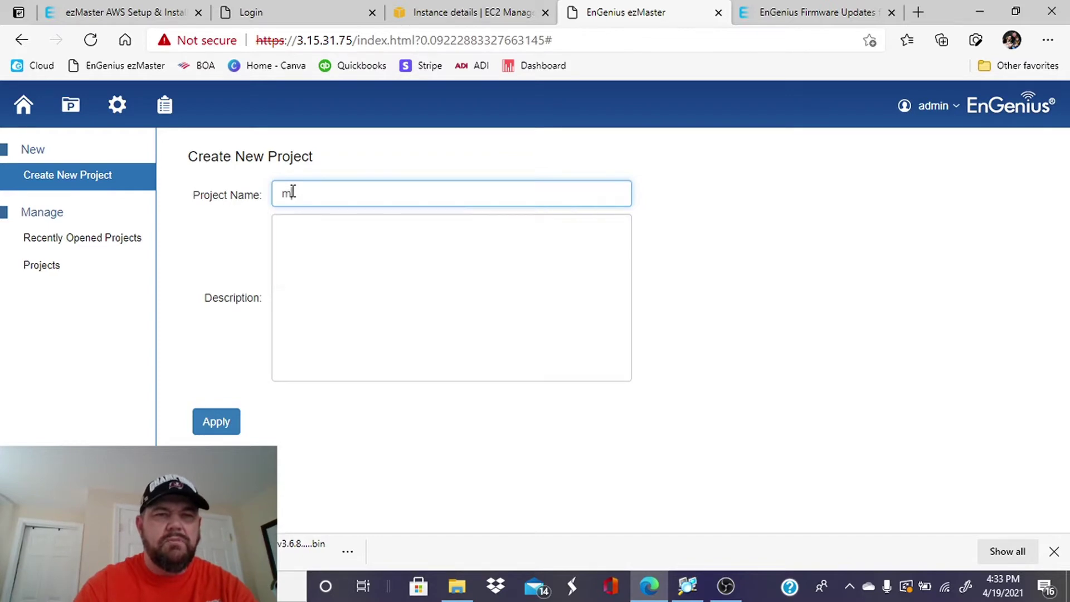
text(arina )
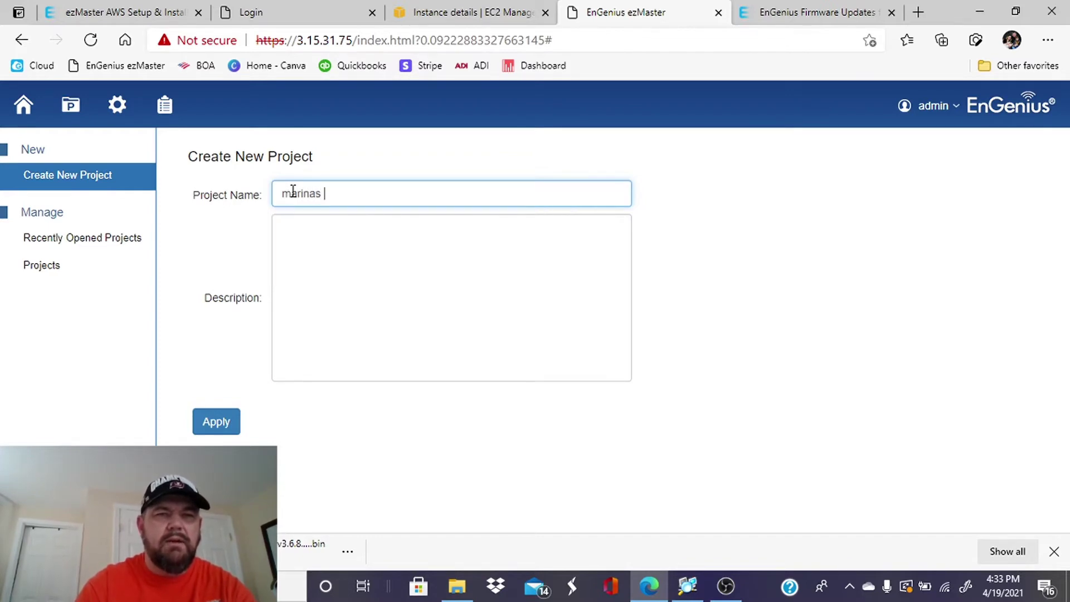
text(wifi)
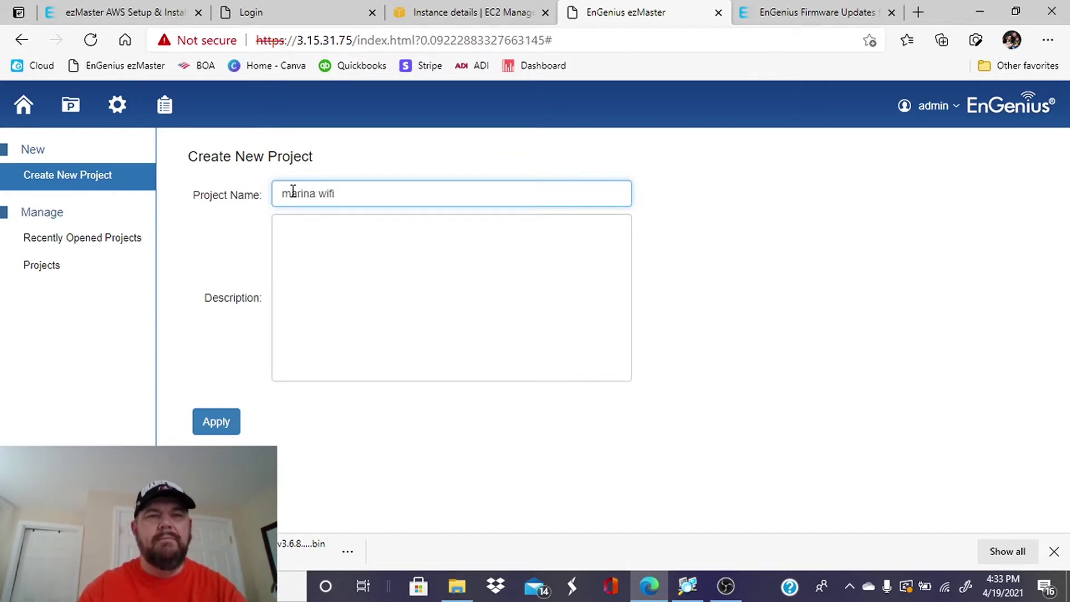
click(328, 239)
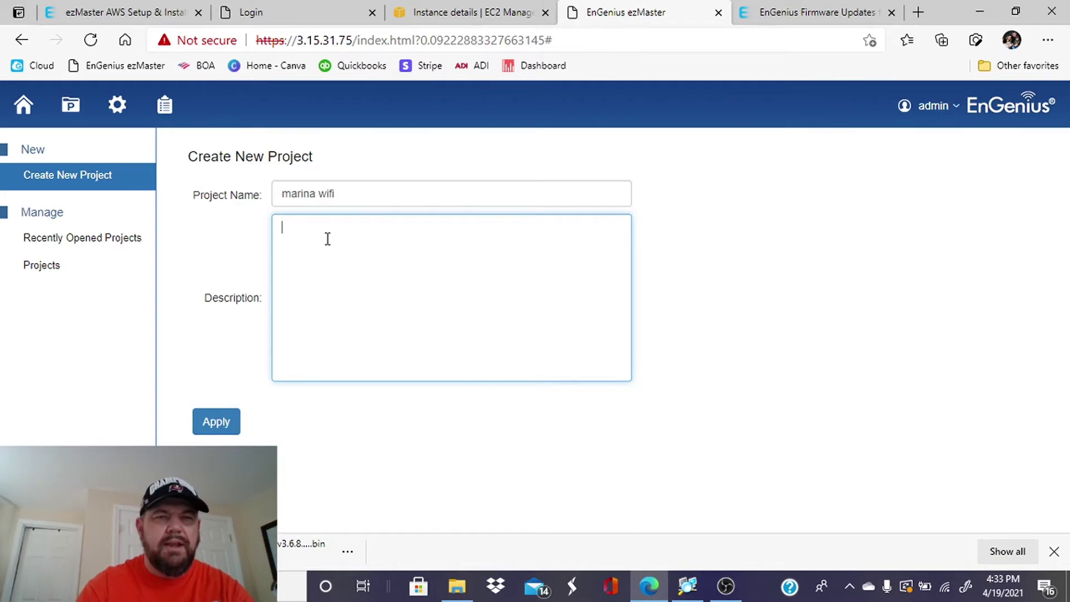
click(221, 423)
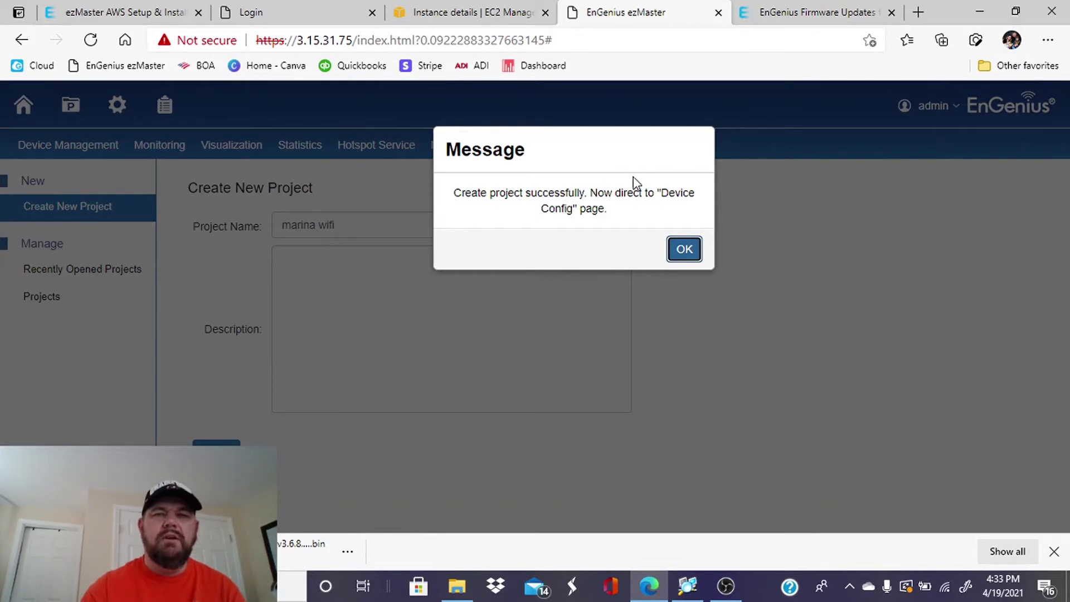
click(684, 249)
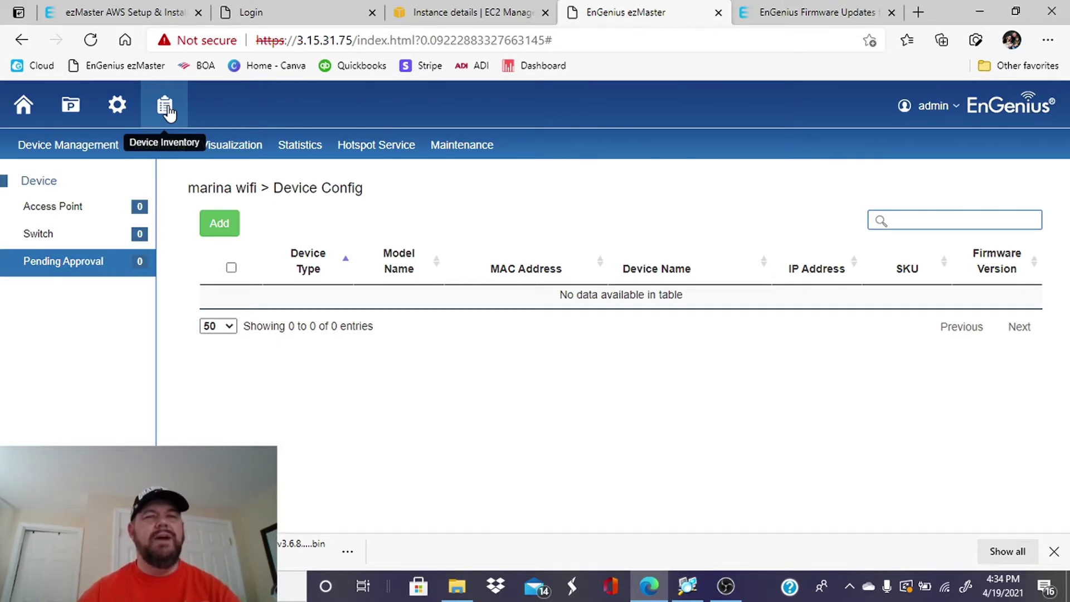
Open the Device Inventory and start adding a new device.
click(167, 109)
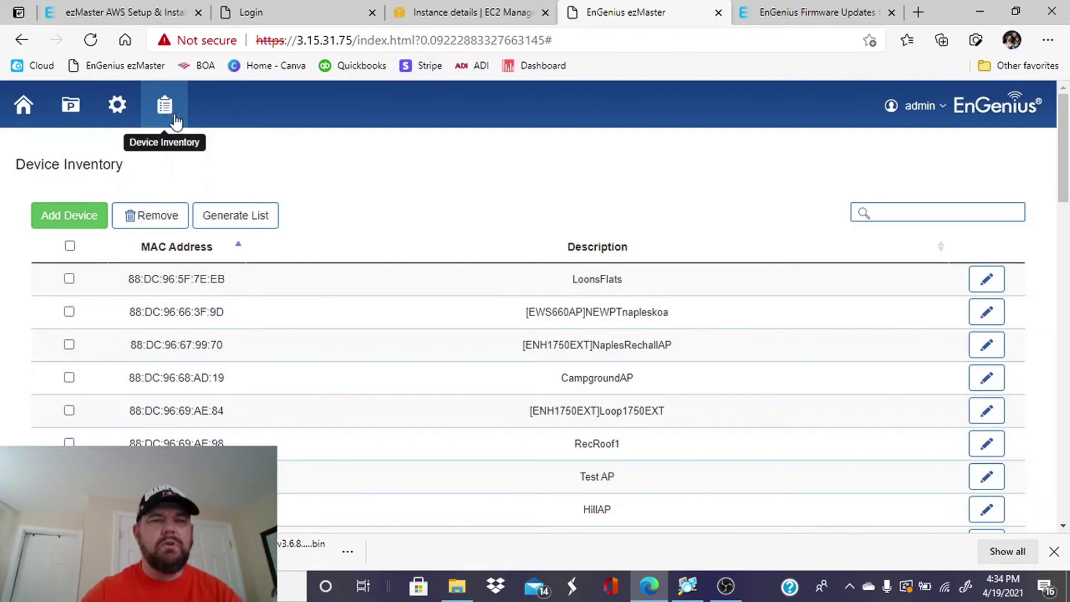
click(83, 217)
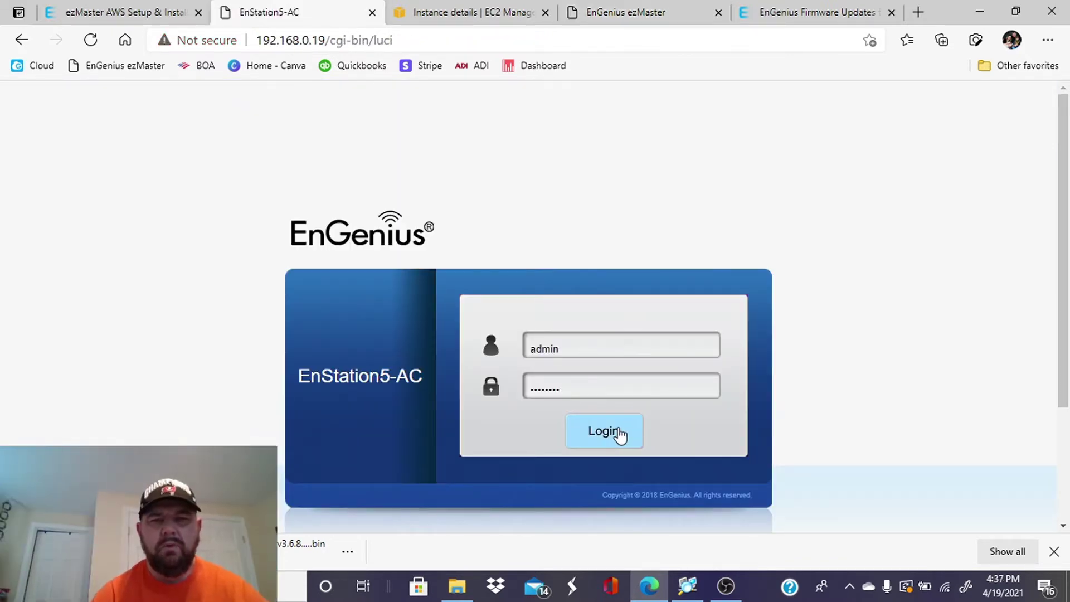
Log in to the EnStation5-AC, copy its LAN MAC address, and return to ezMaster registration.
click(620, 435)
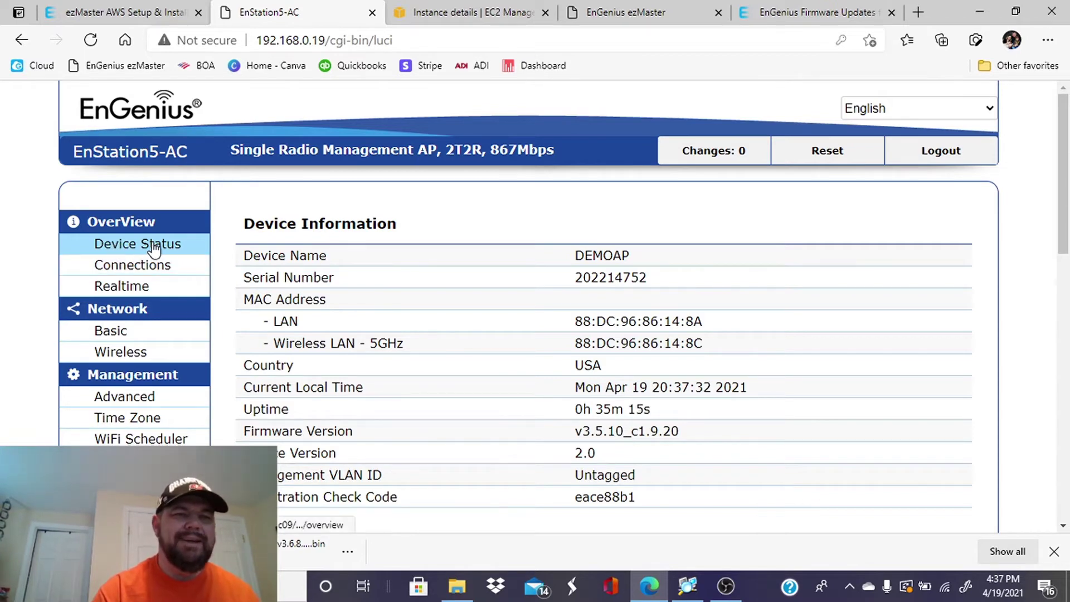
scroll(450, 328, down, 1)
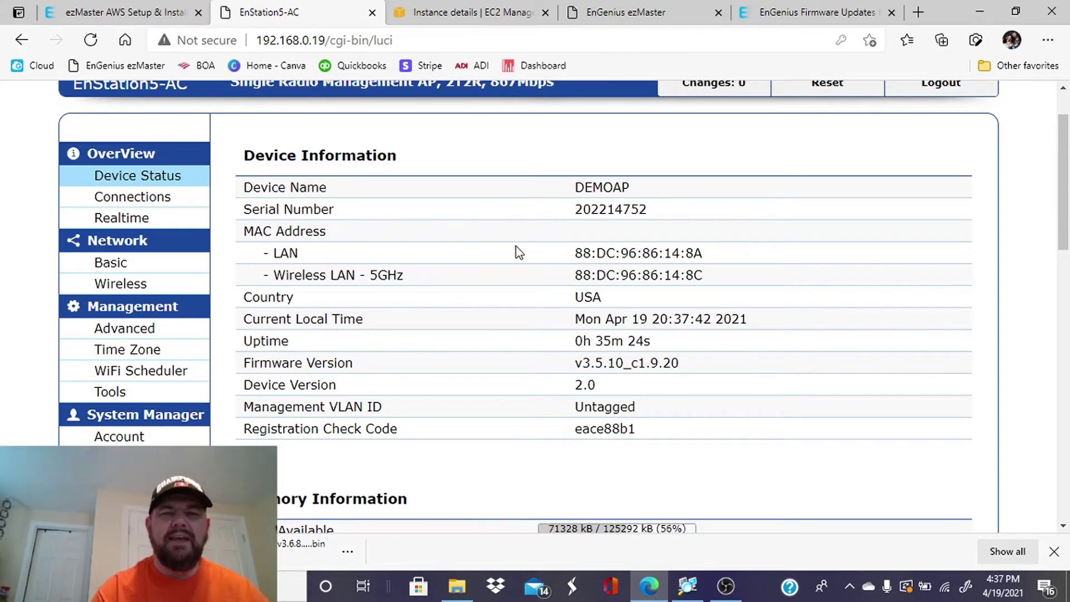
drag(574, 253, 710, 264)
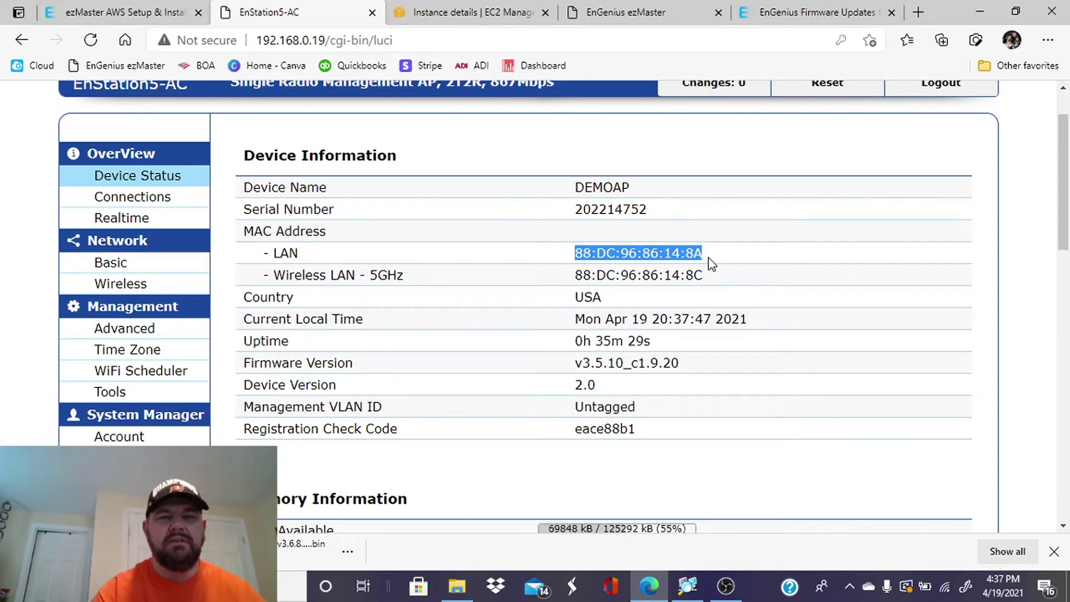
right_click(685, 255)
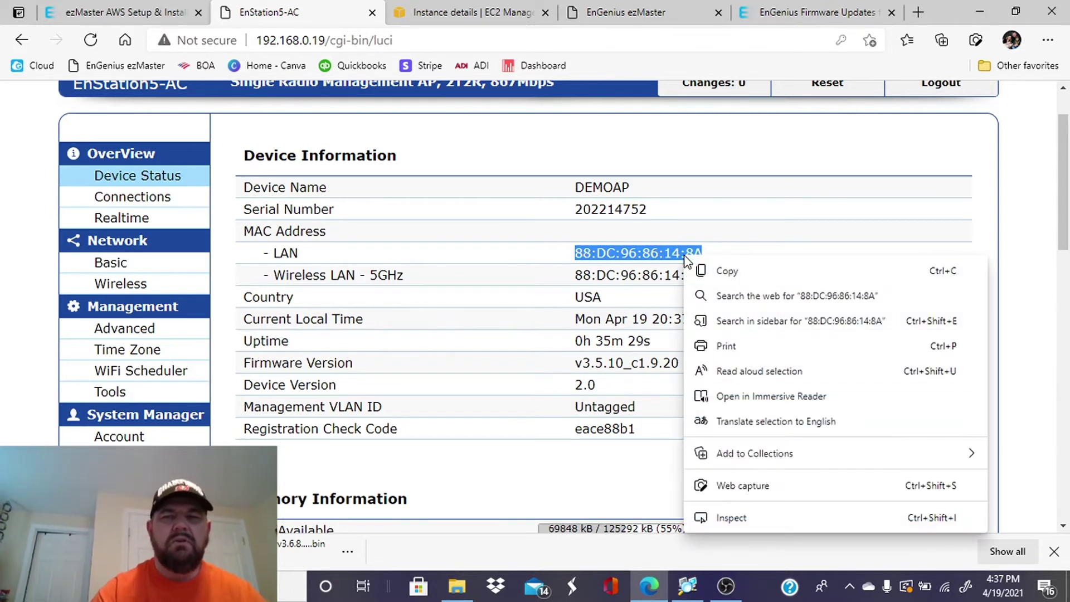
click(734, 273)
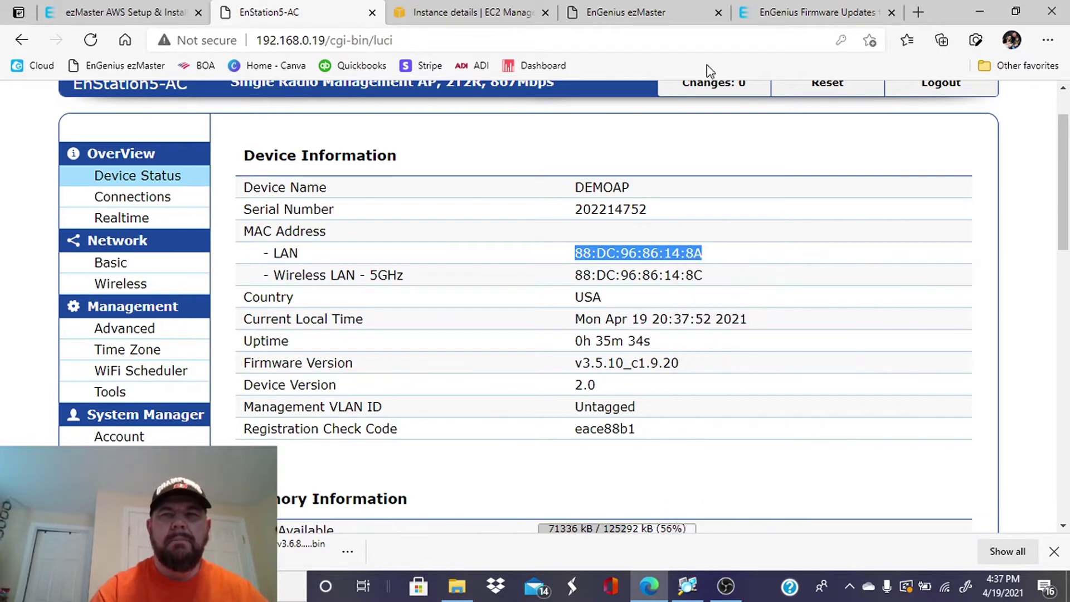
click(664, 10)
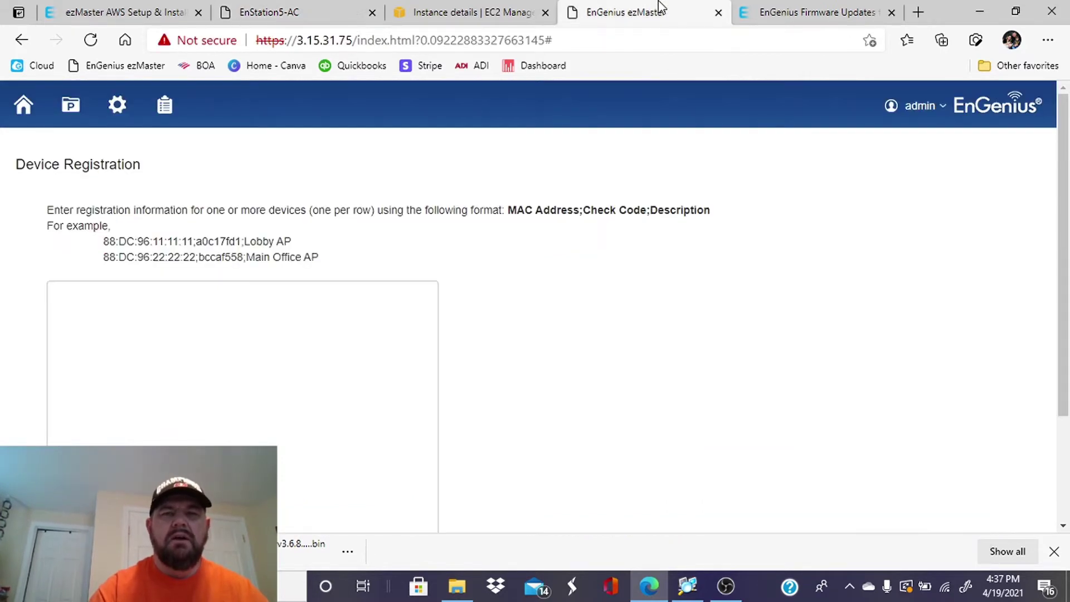
Paste the access point's LAN MAC address into the registration box.
click(73, 301)
right_click(73, 300)
click(124, 350)
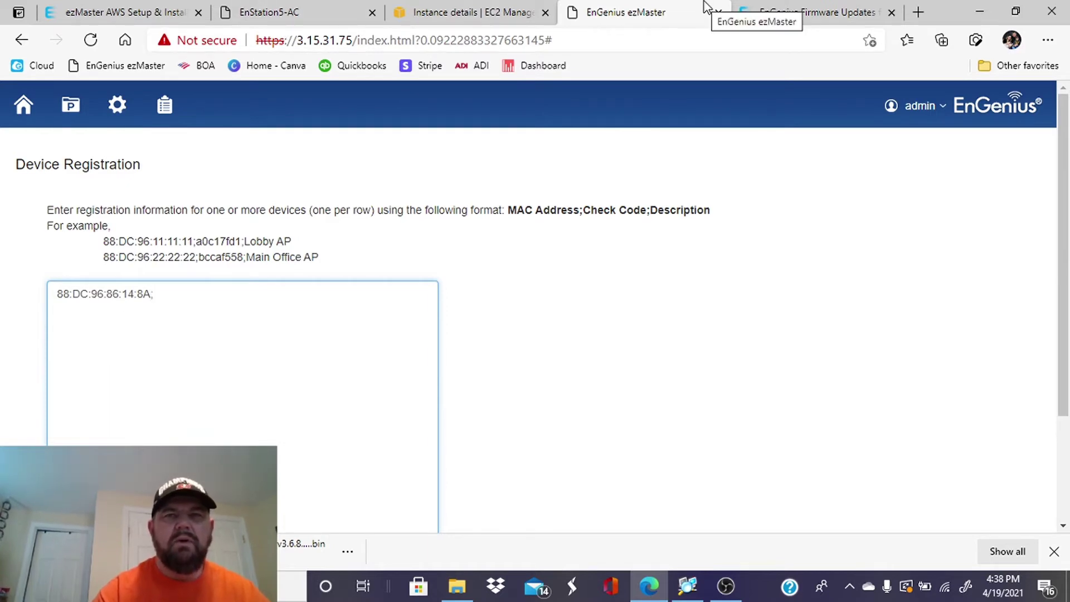
Copy the AP's registration check code, paste it after the MAC, and append ';testap'.
click(279, 13)
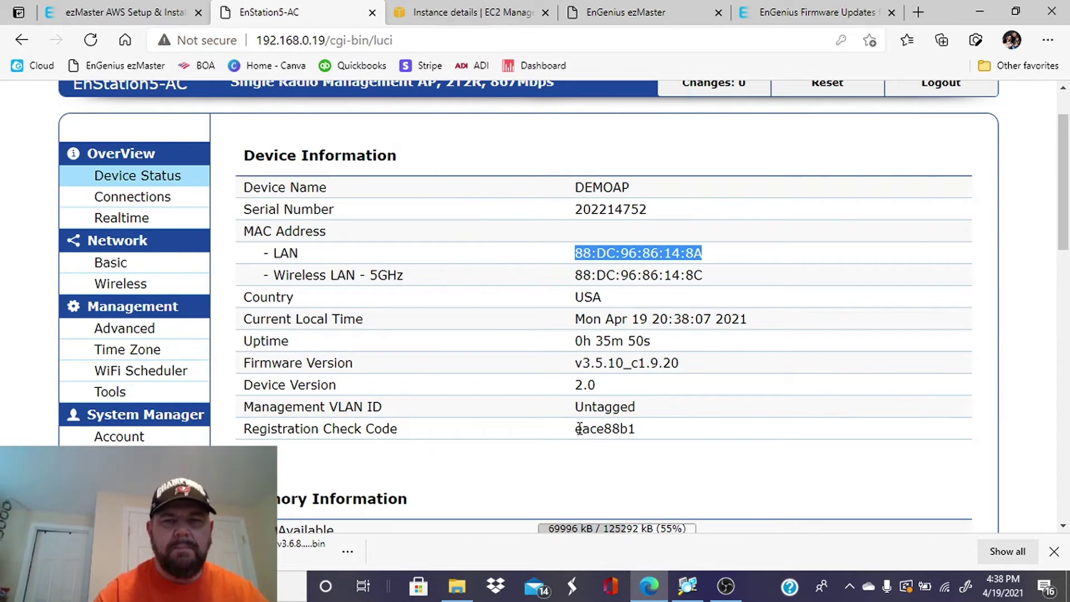
drag(576, 429, 660, 440)
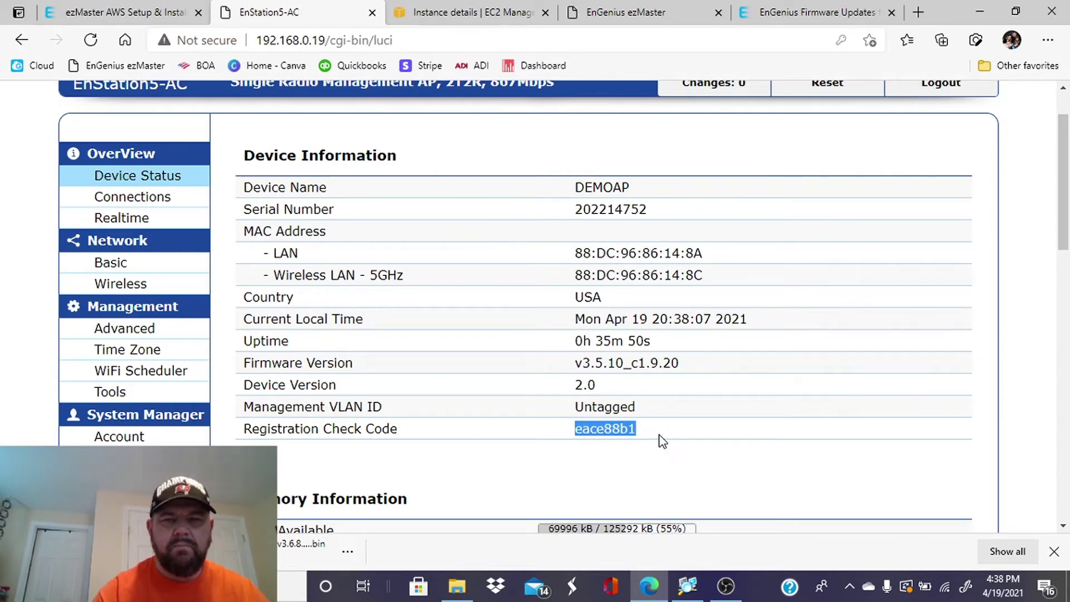
right_click(619, 431)
click(662, 168)
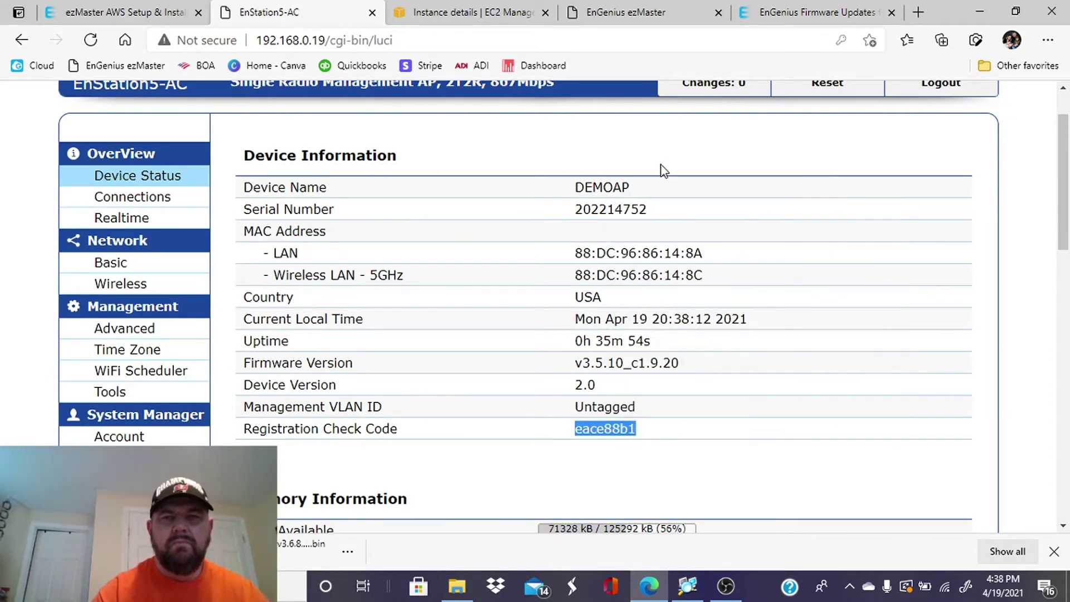
click(621, 7)
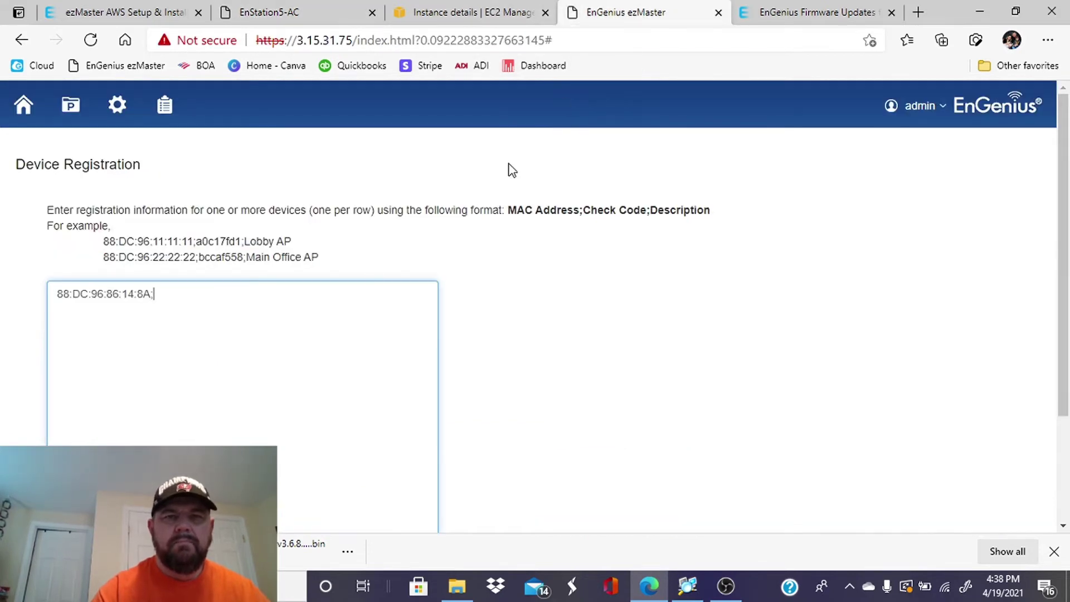
right_click(179, 288)
click(223, 350)
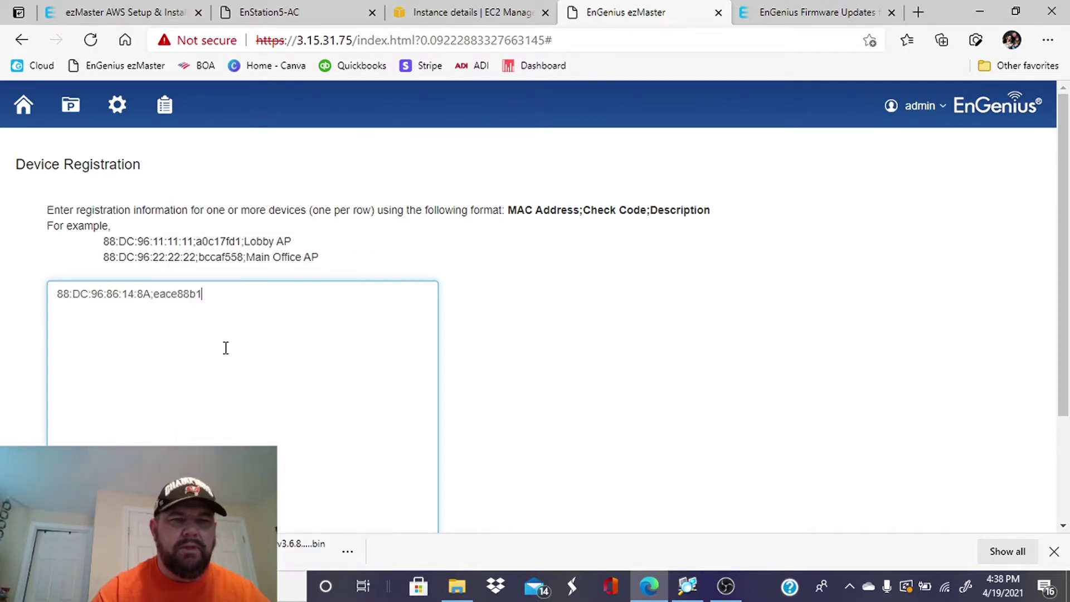
text(;)
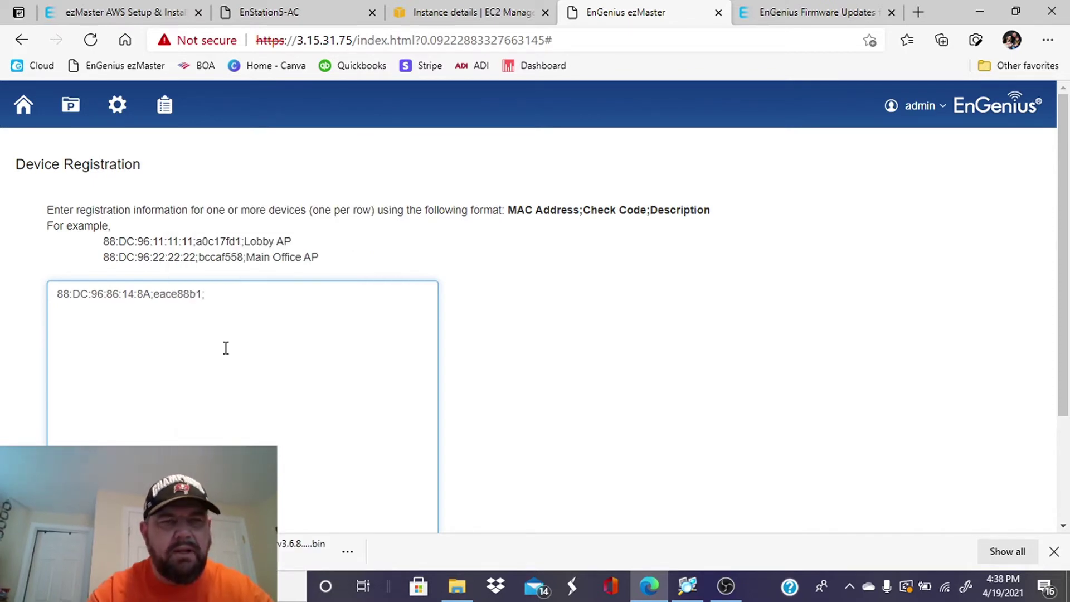
text(testap)
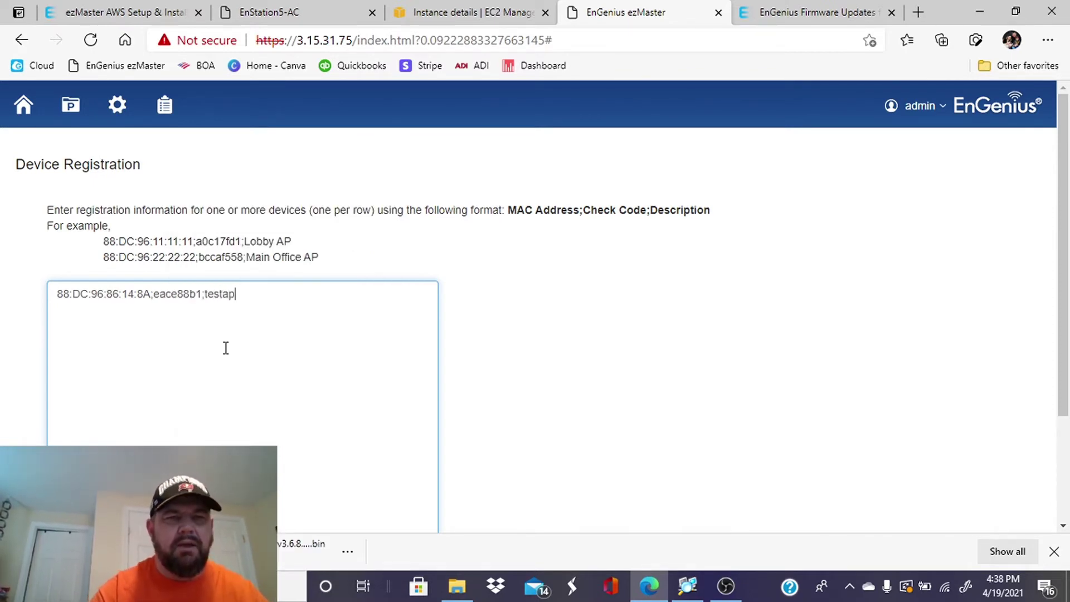
scroll(226, 348, down, 1)
scroll(226, 348, down, 2)
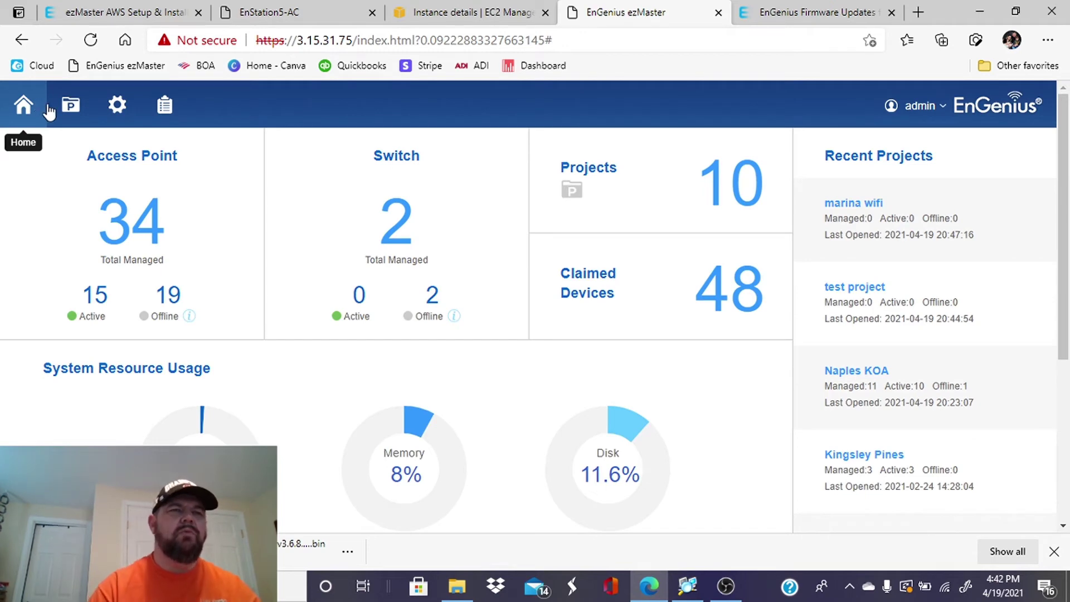
Open the marina wifi project and approve pending DEMOAP as a managed access point.
click(70, 106)
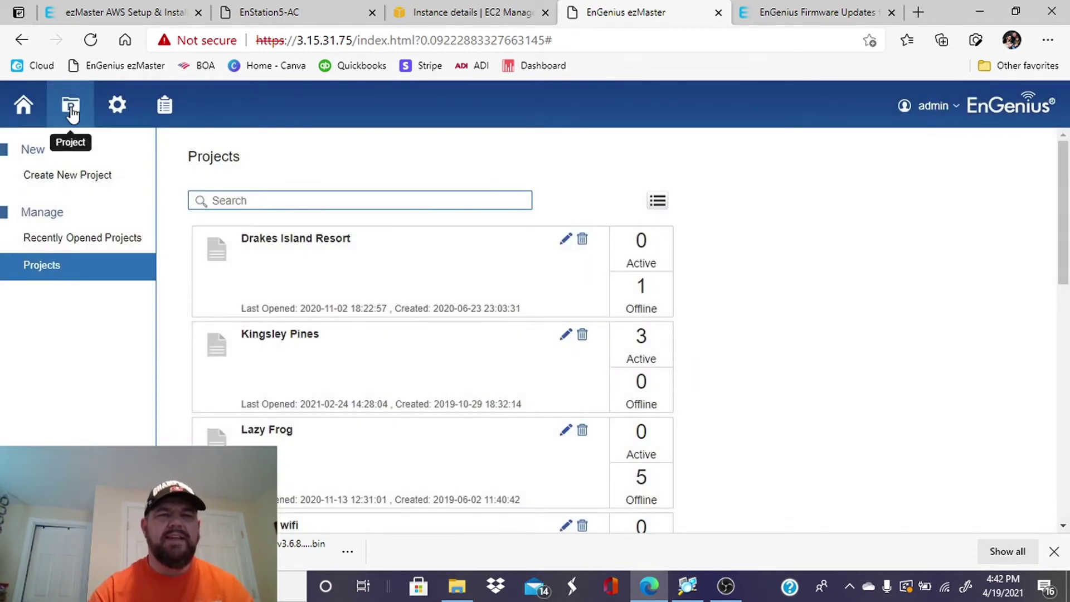
scroll(251, 330, down, 2)
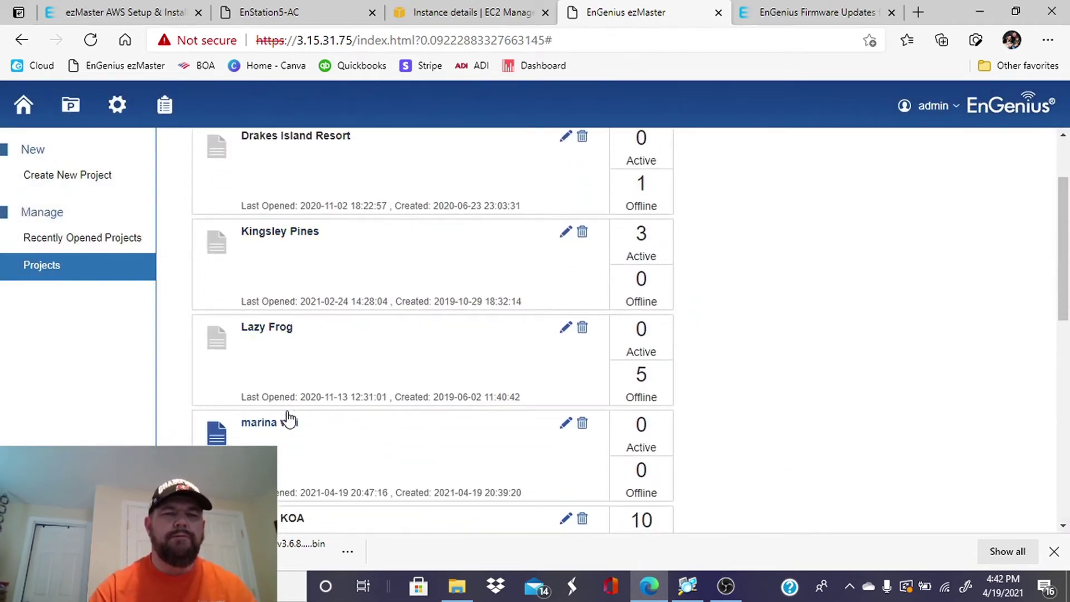
click(288, 422)
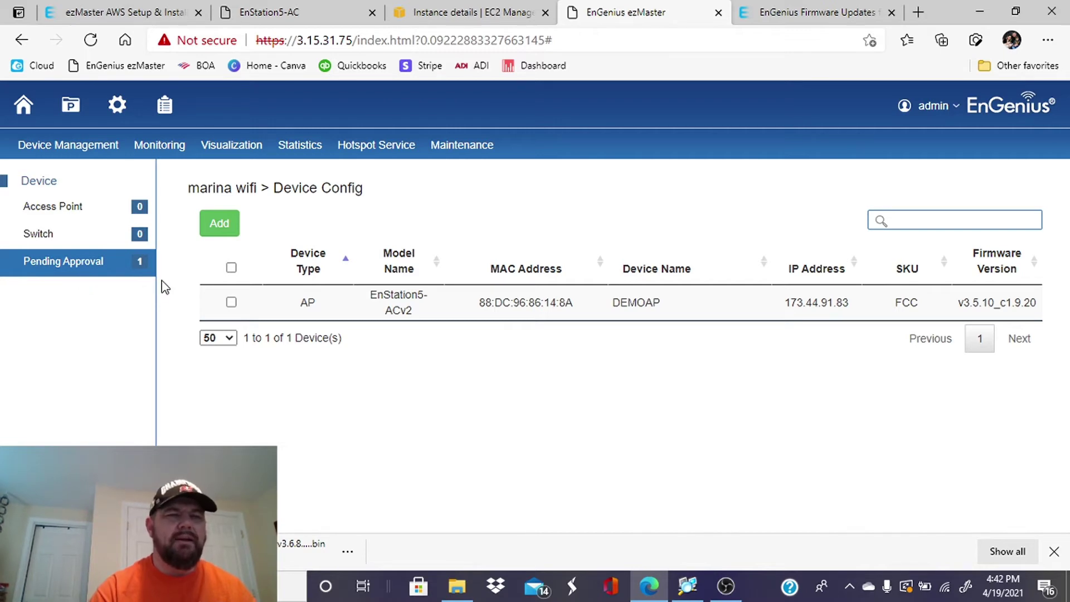
click(232, 302)
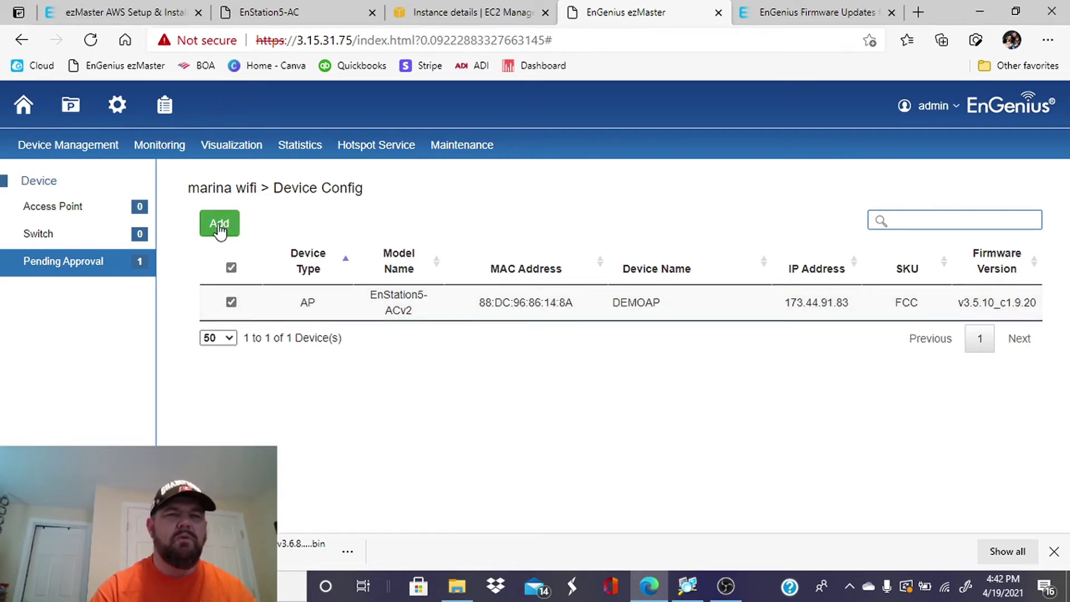
click(220, 228)
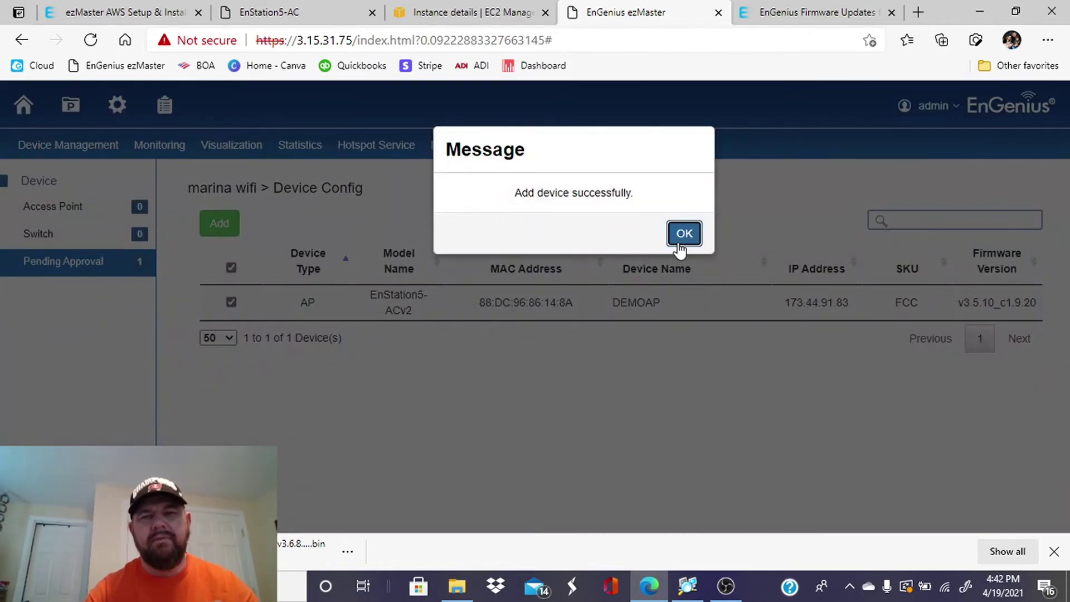
click(691, 239)
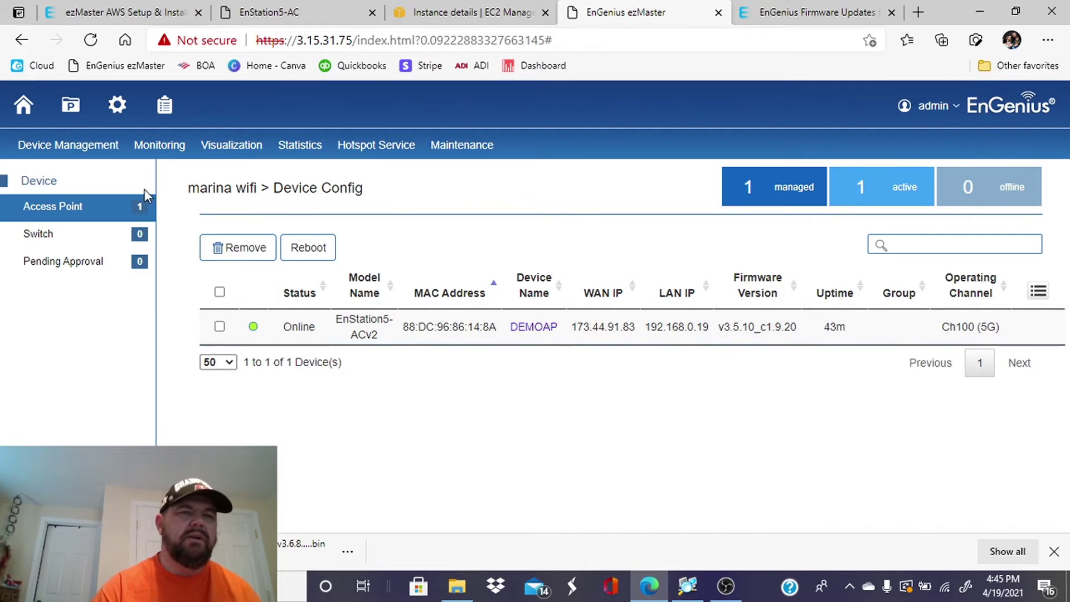
Start a new AP group named 'Marina Wifi'.
mouse_move(81, 151)
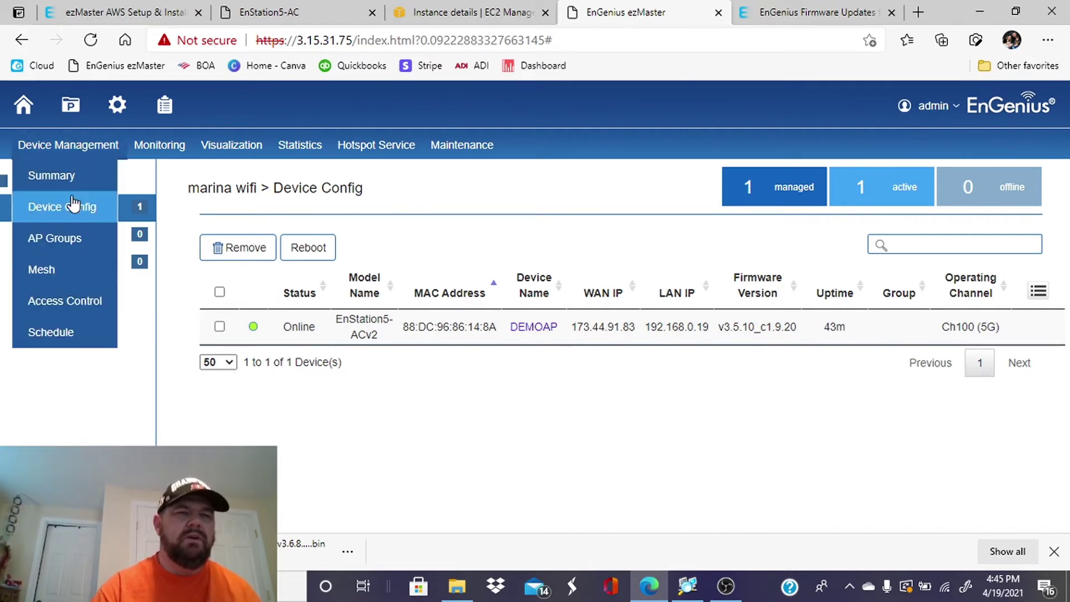
click(68, 244)
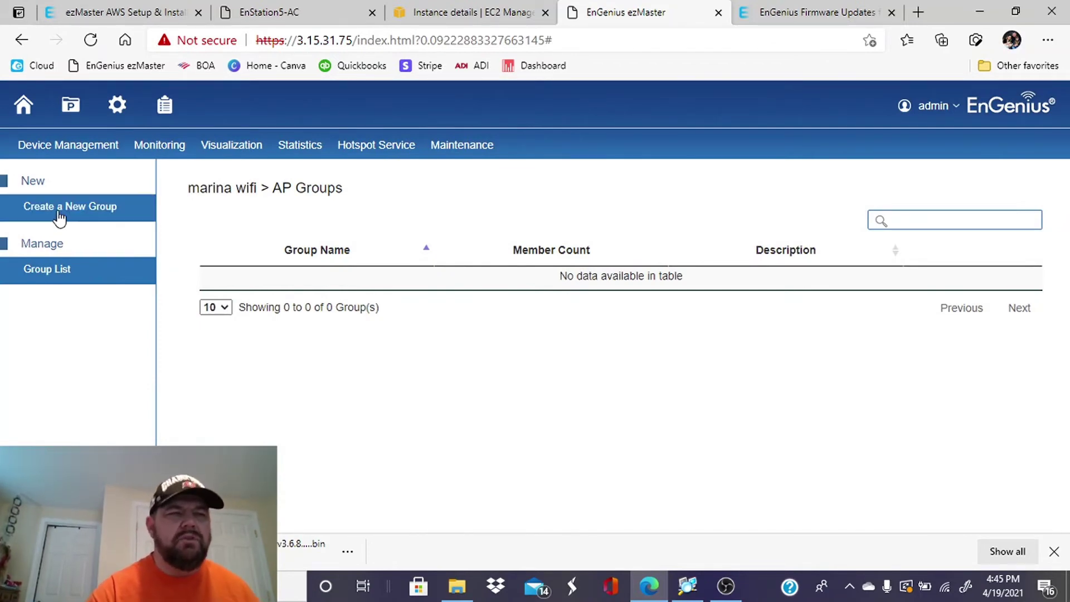
click(81, 208)
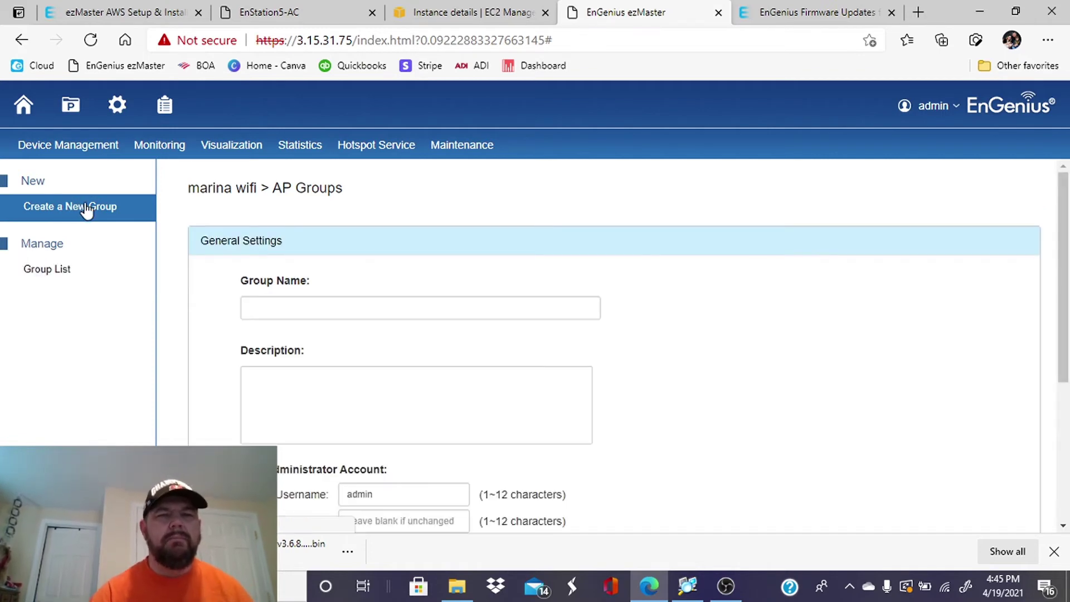
click(291, 310)
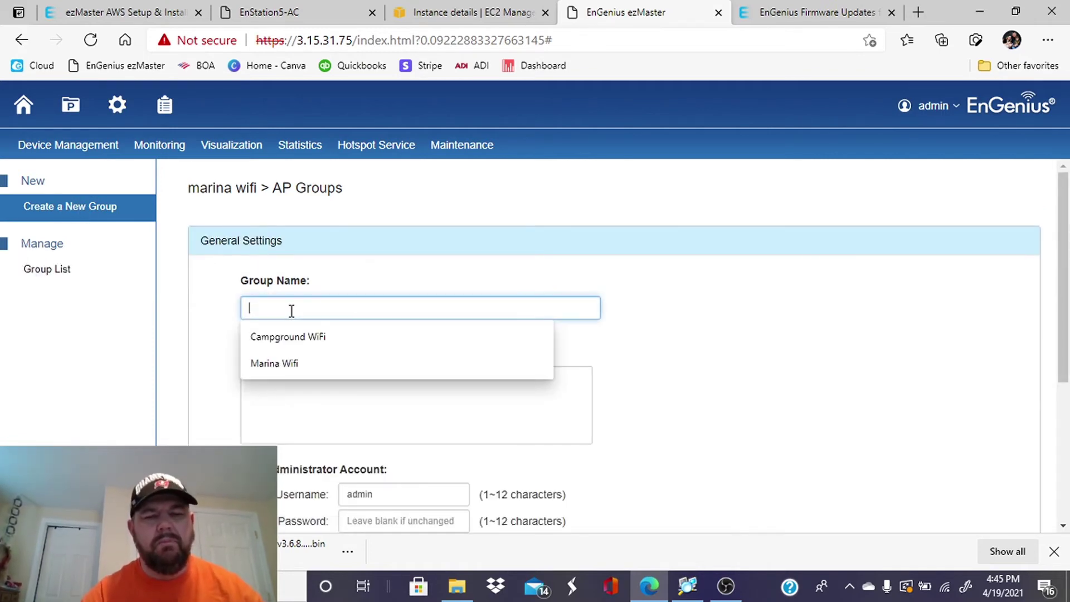
click(294, 368)
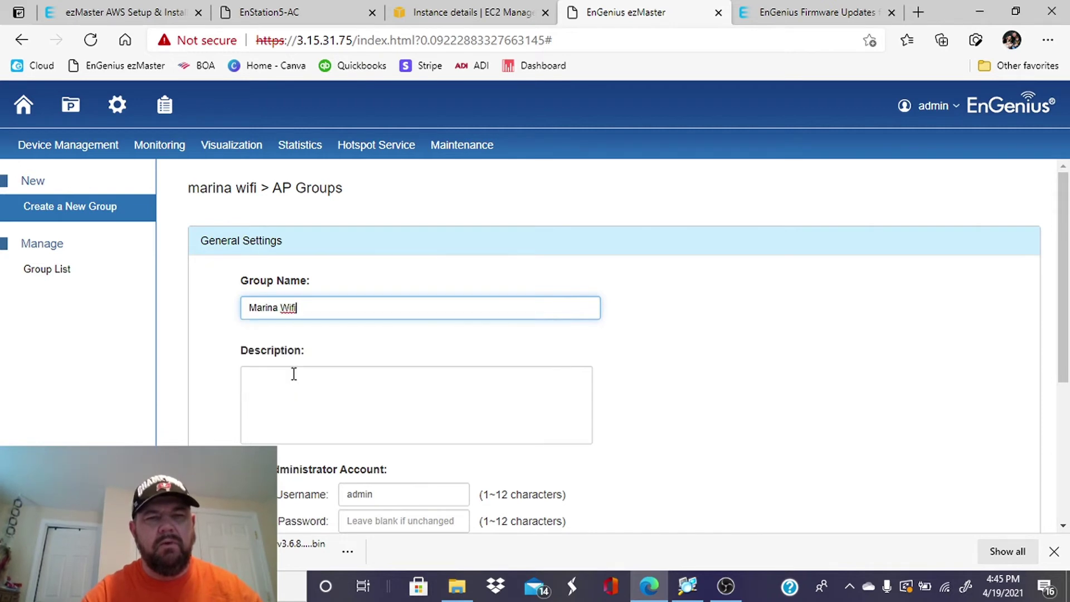
click(353, 390)
scroll(353, 390, down, 5)
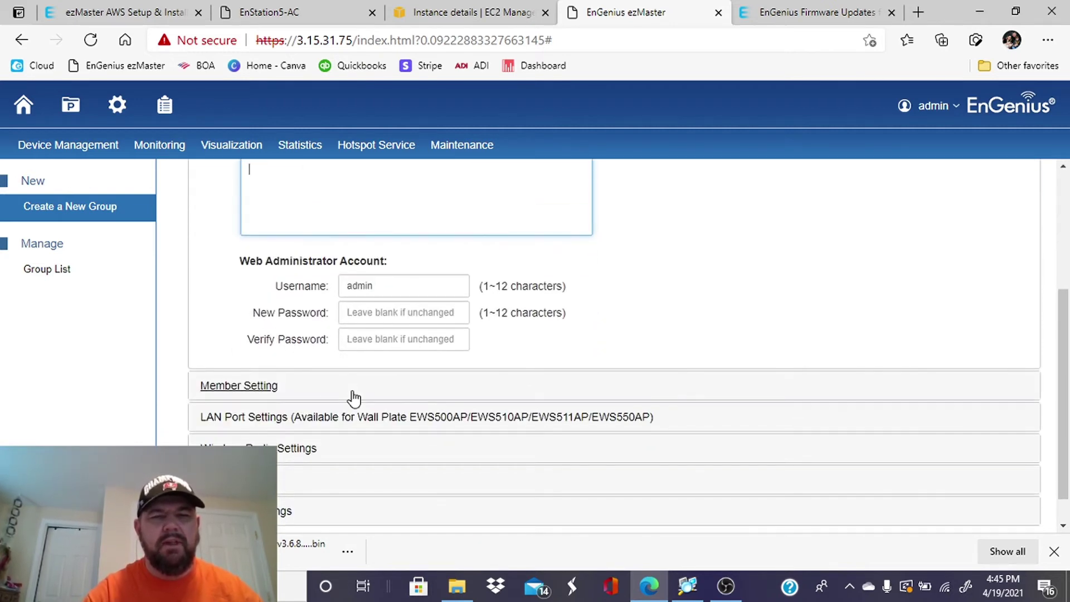
Add DEMOAP as a member of the group.
click(237, 360)
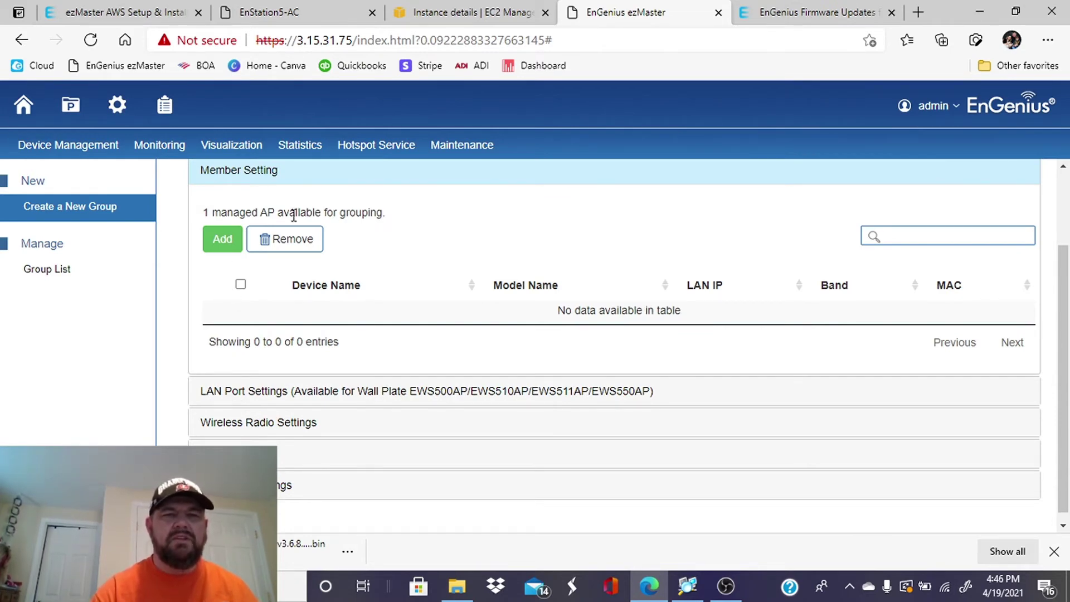
scroll(390, 256, down, 1)
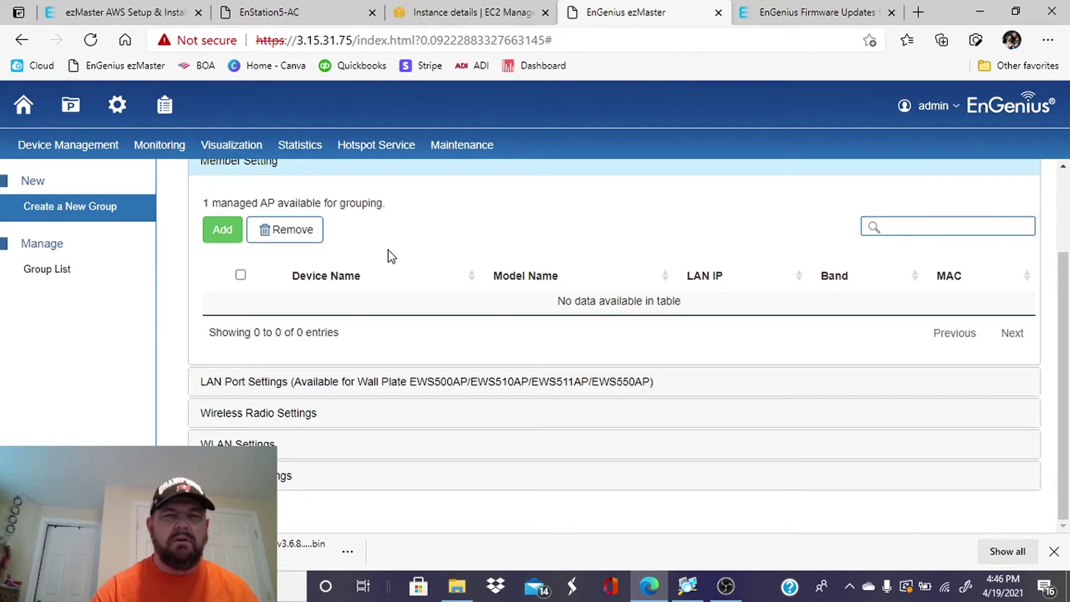
click(226, 233)
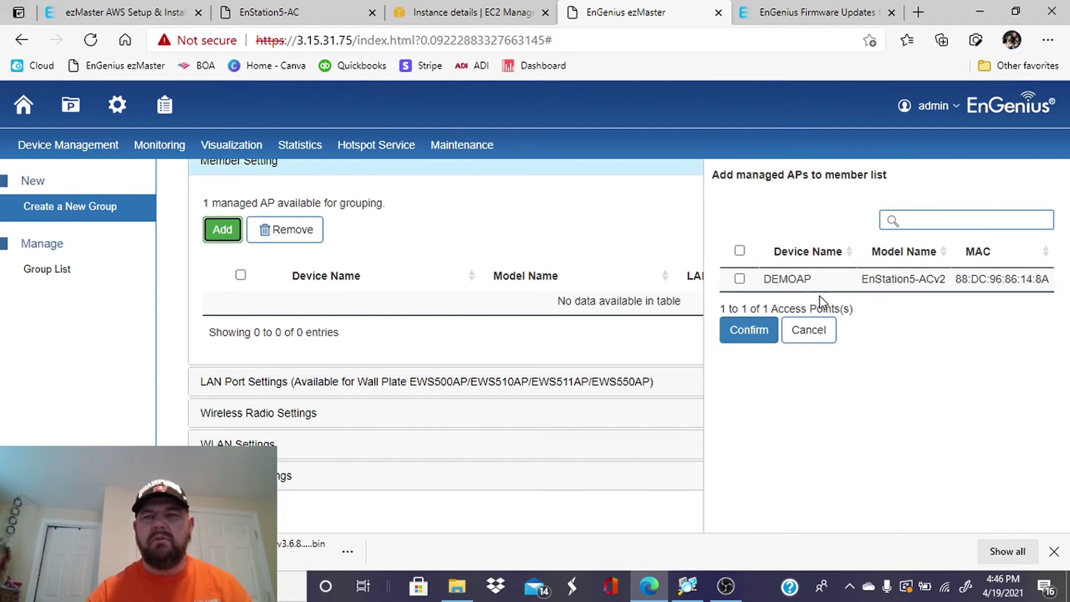
click(740, 279)
click(747, 330)
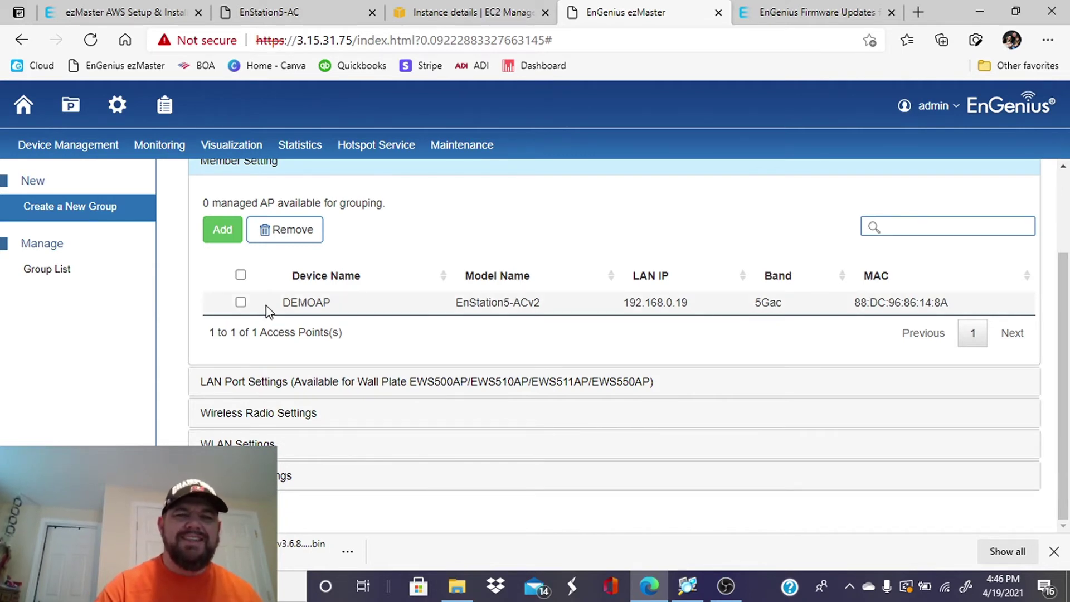
Set the group's wireless radio country to USA and dismiss the mail notification.
scroll(351, 301, up, 3)
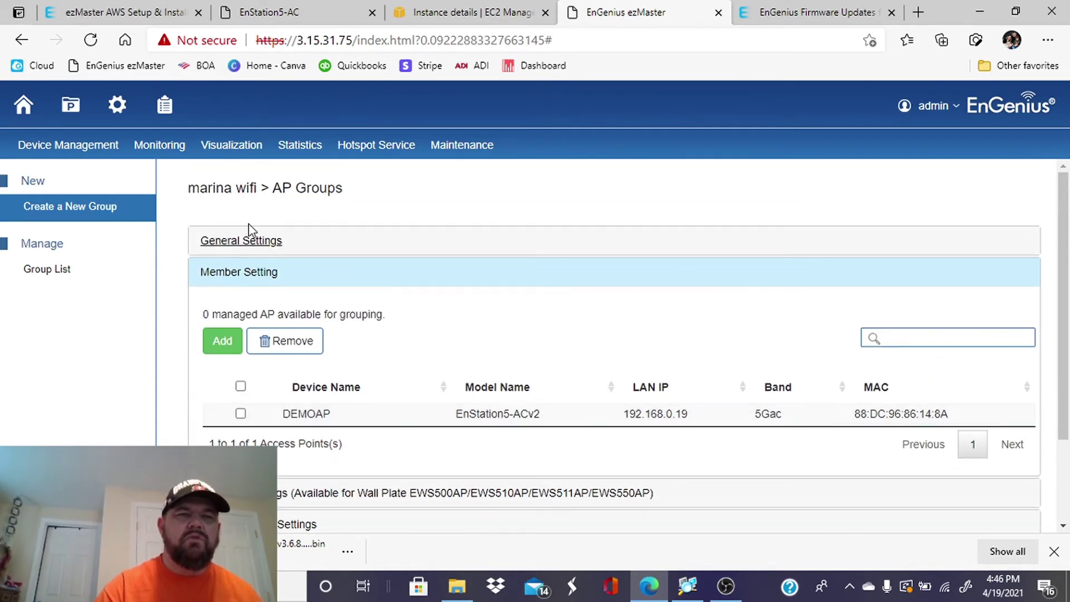
scroll(409, 280, down, 2)
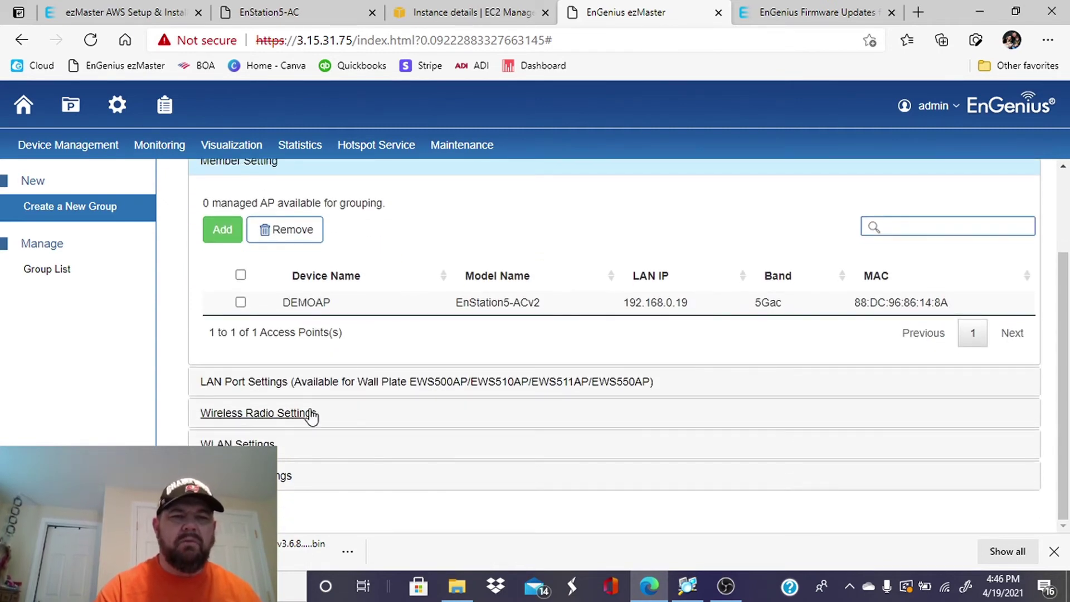
click(292, 415)
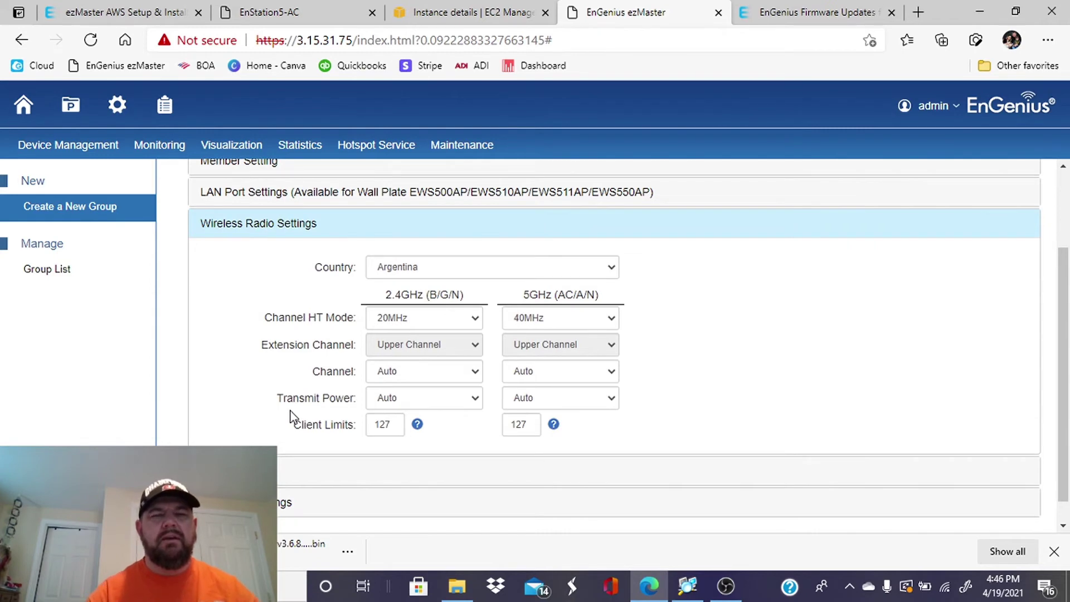
click(429, 272)
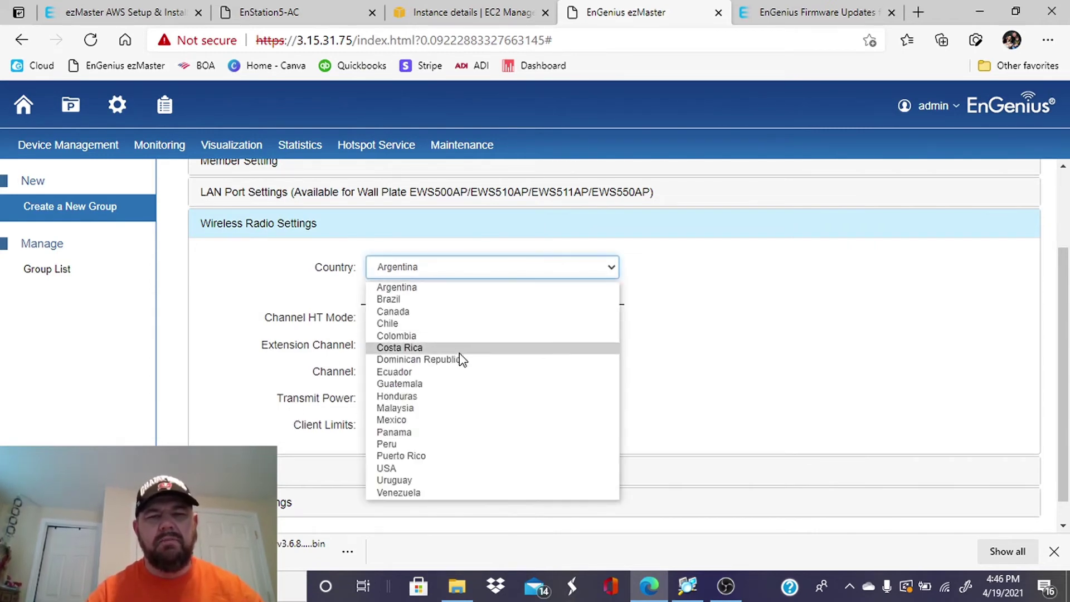
click(401, 470)
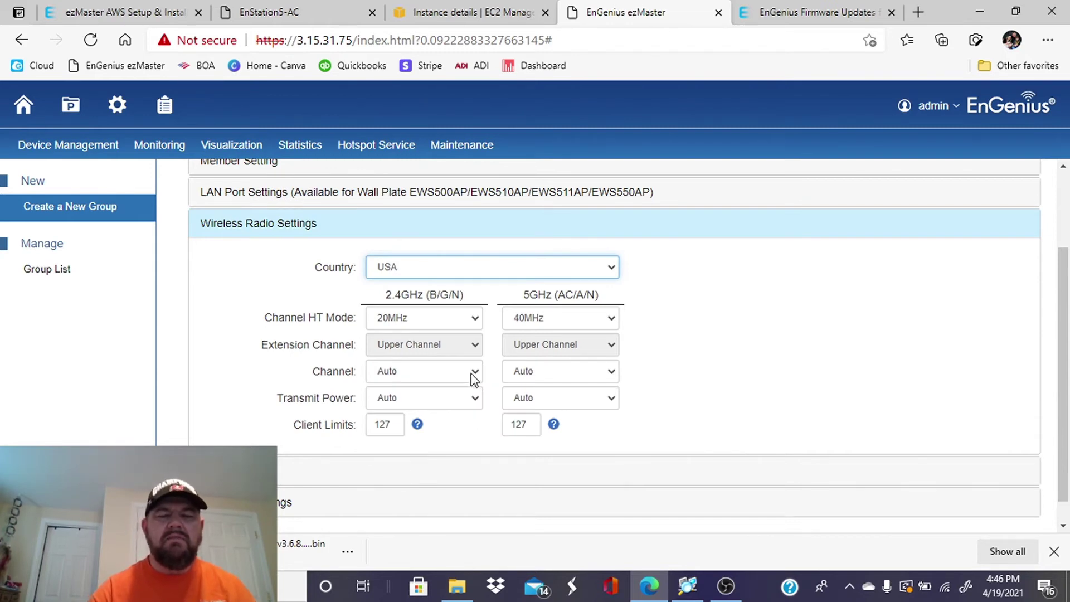
scroll(476, 383, down, 1)
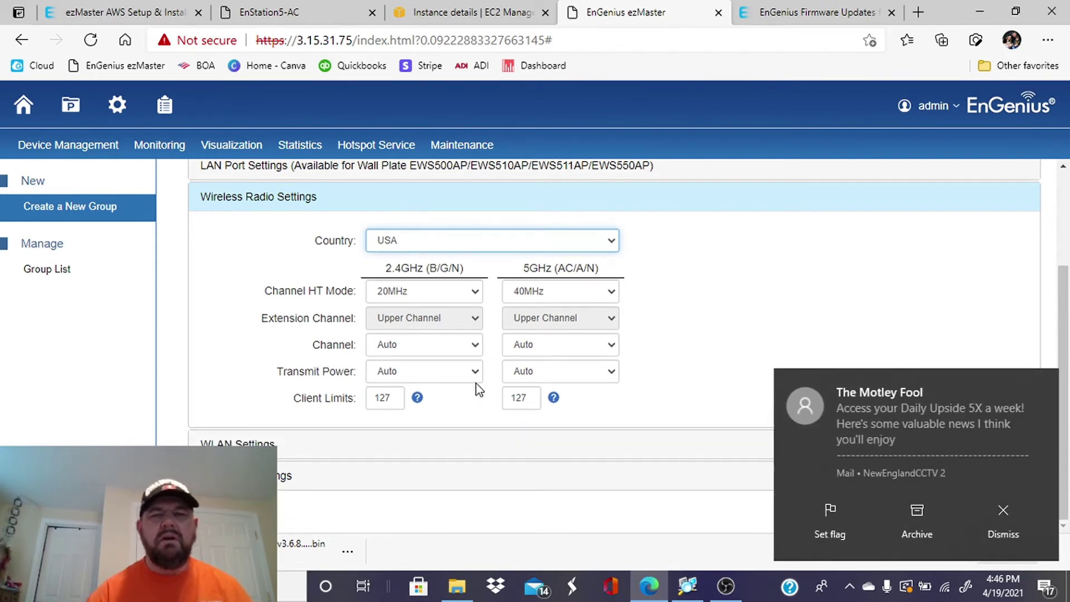
click(1015, 518)
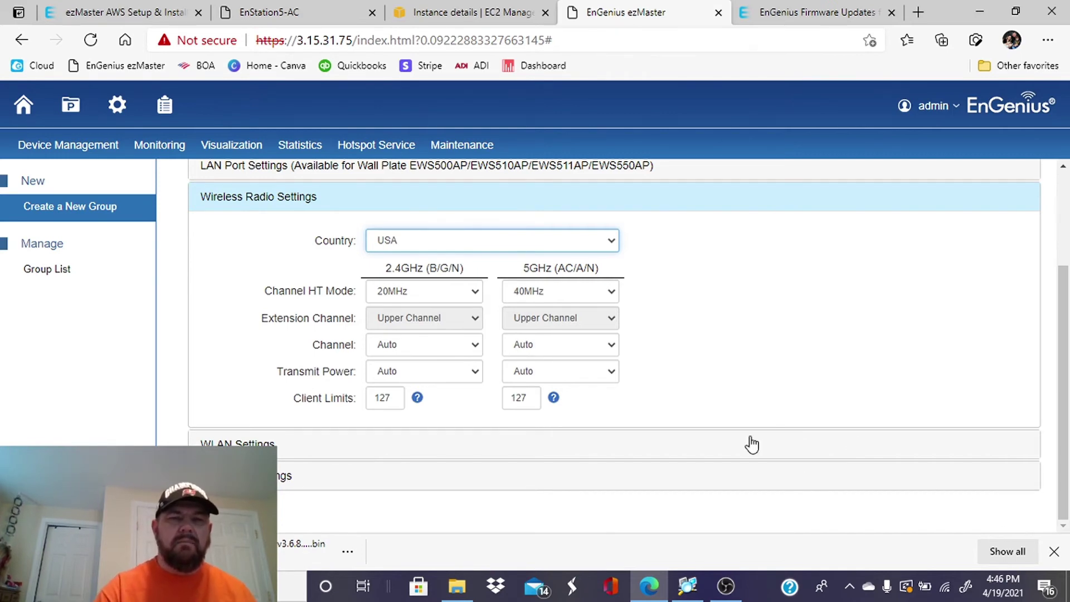
scroll(798, 477, down, 1)
scroll(795, 478, up, 1)
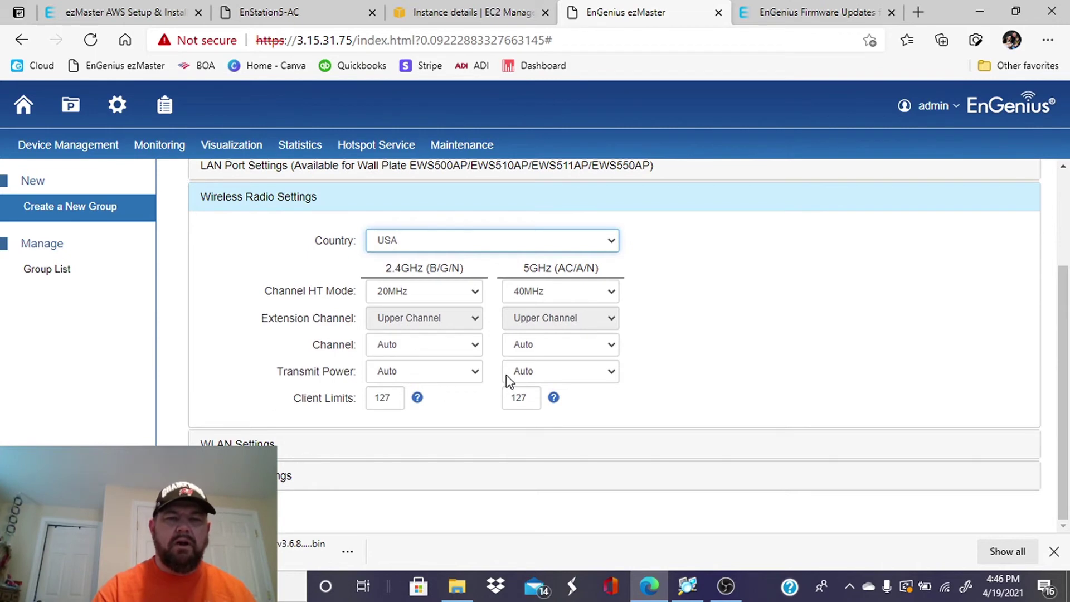
Rename SSID_1 to 'Marina Test' and enable it on 2.4GHz and 5GHz.
click(262, 444)
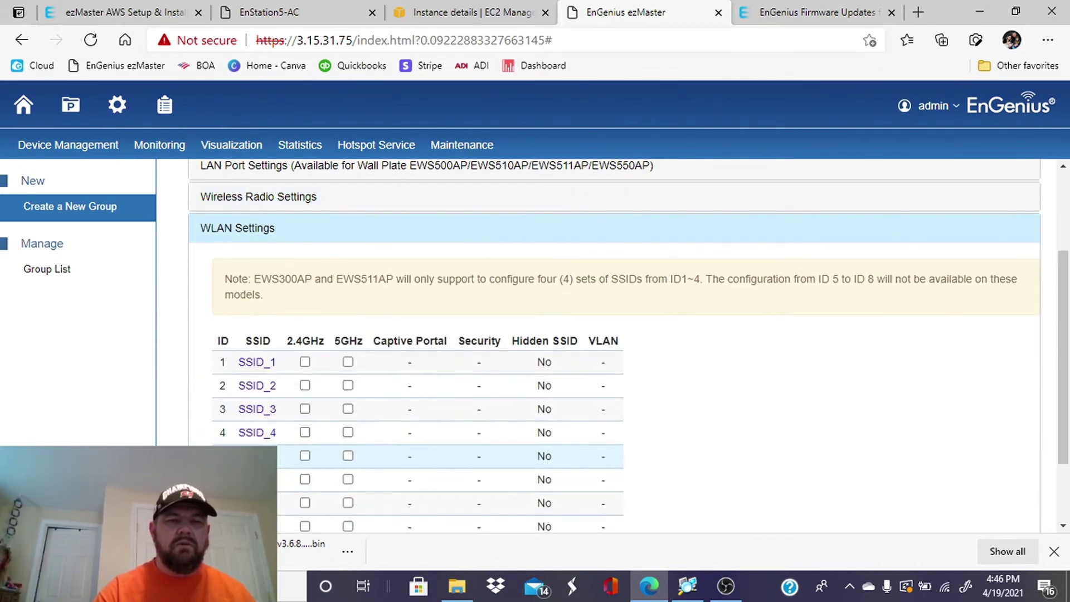
click(259, 363)
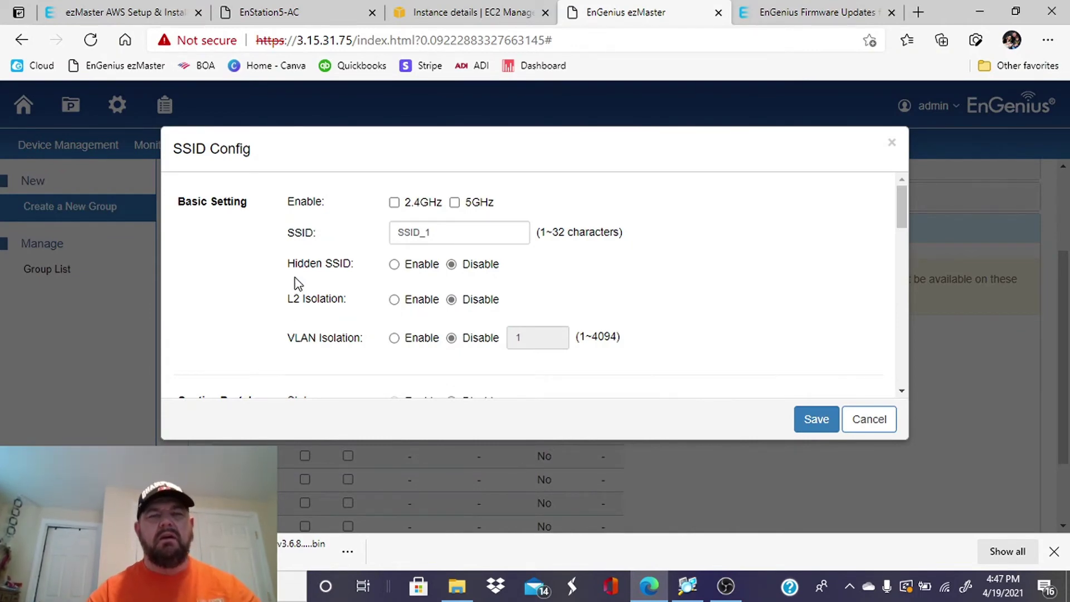
click(394, 202)
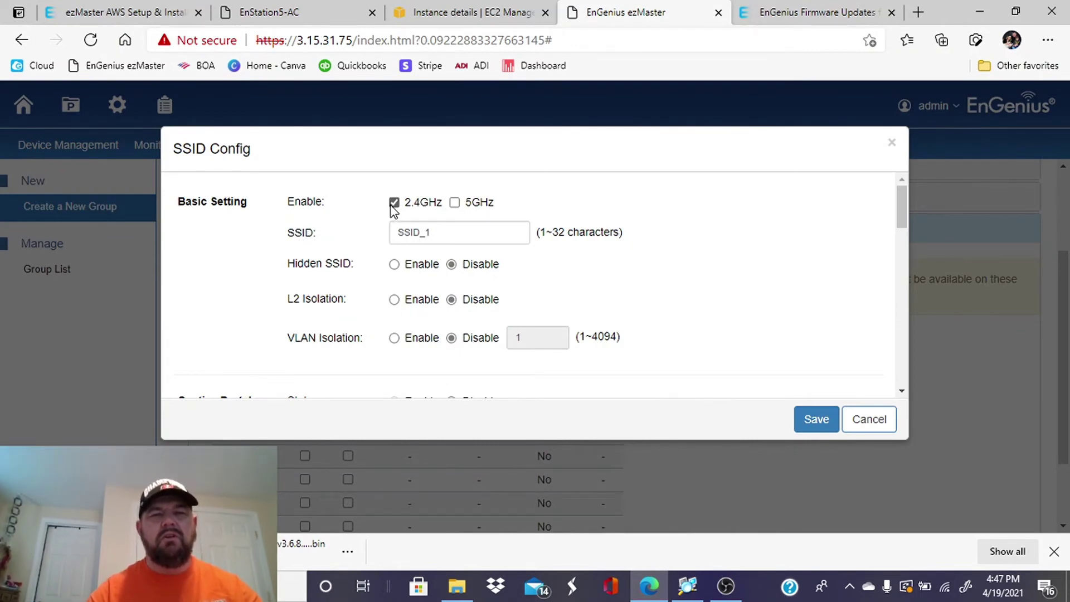
click(455, 202)
double_click(478, 232)
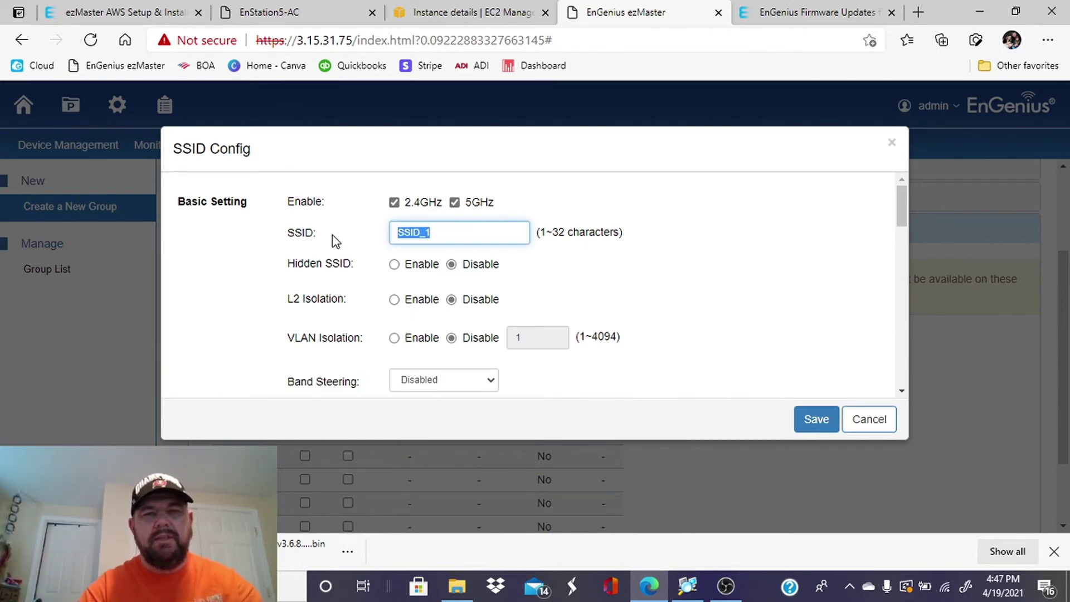
text(Mari)
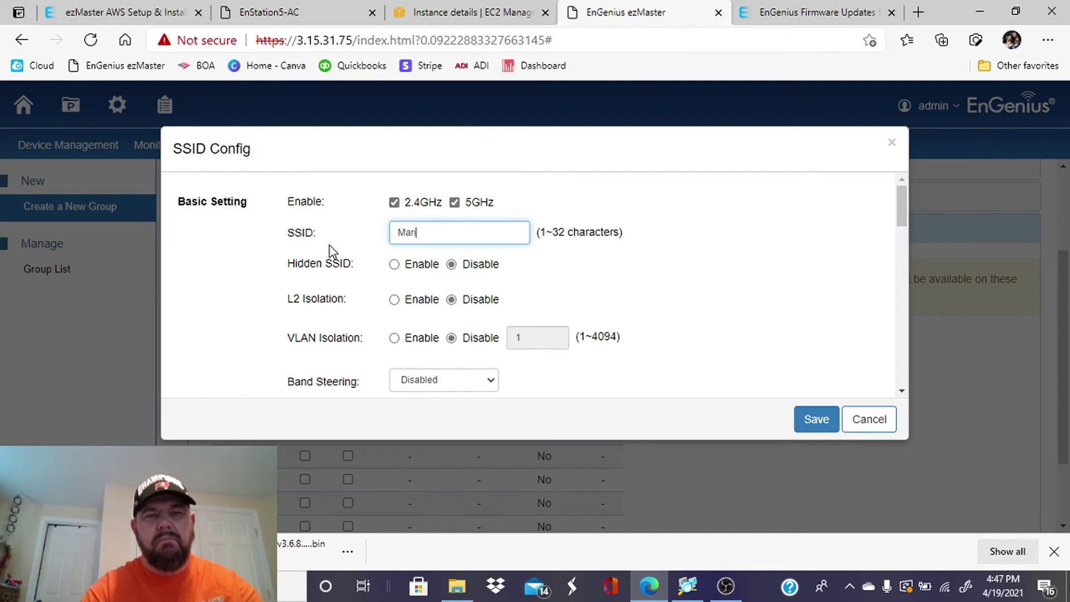
text(na Test)
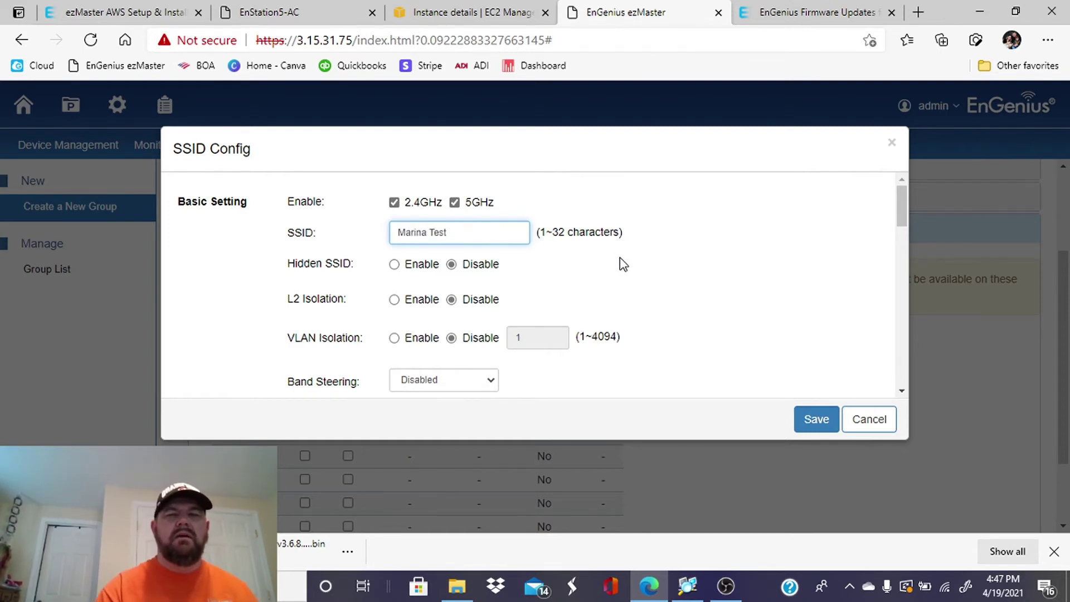
Set the SSID's band steering to Prefer 5GHz.
scroll(623, 264, down, 3)
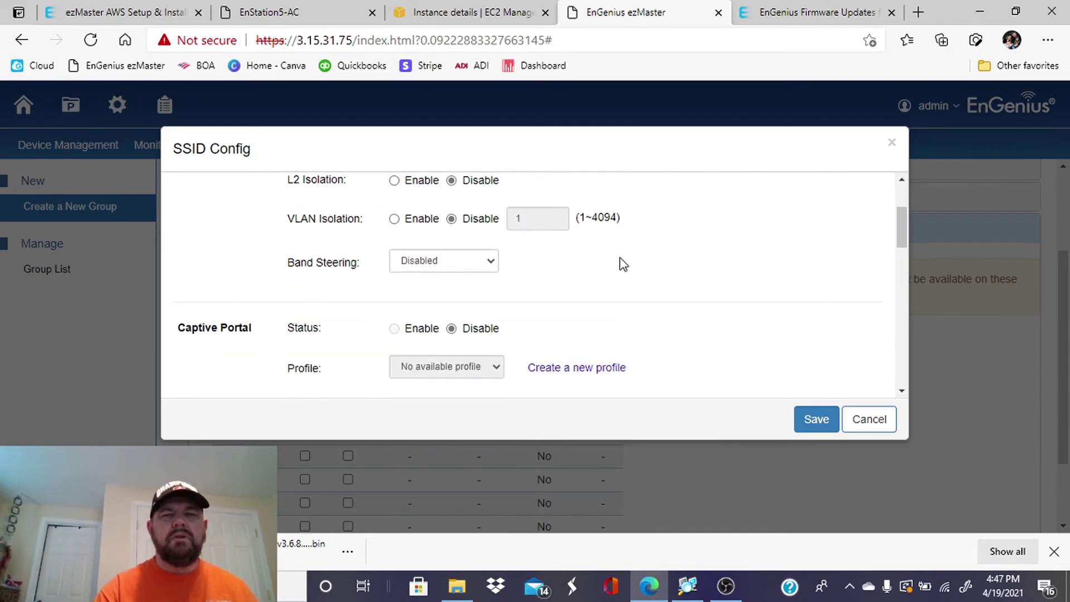
click(466, 260)
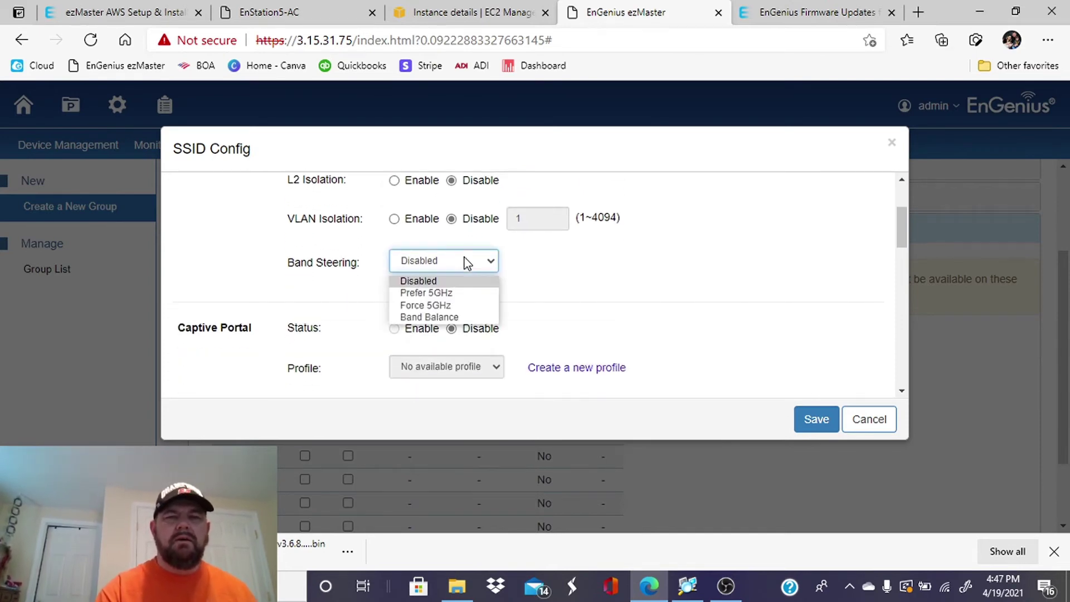
click(466, 293)
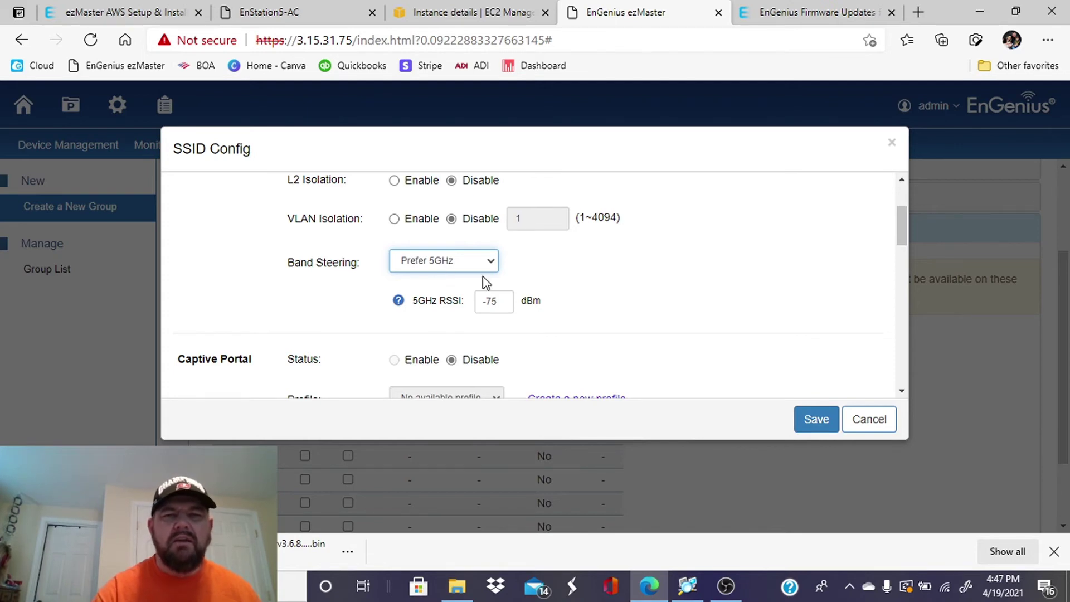
scroll(626, 324, down, 1)
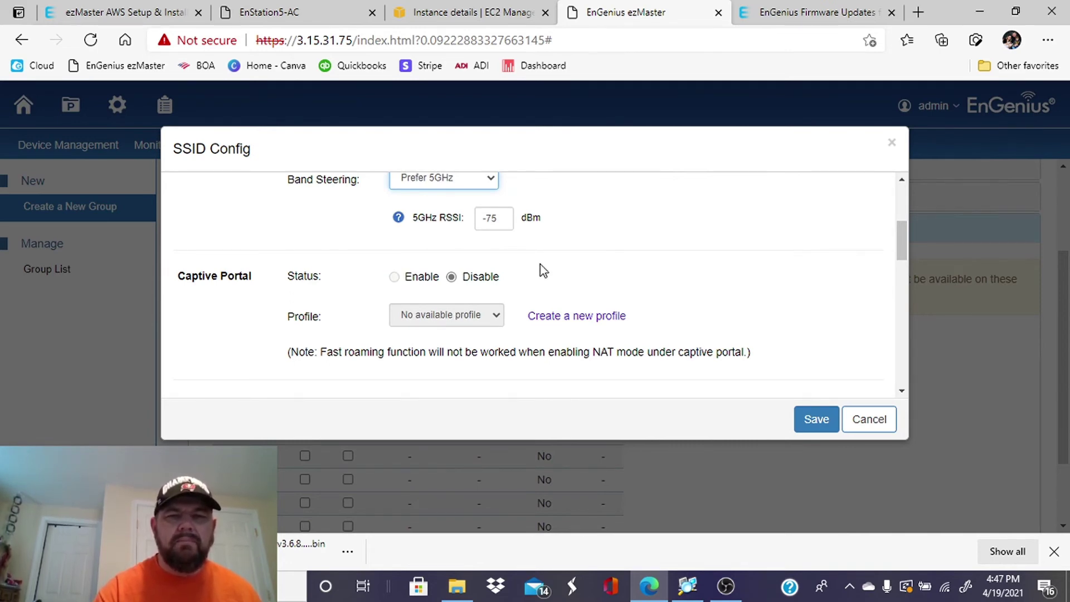
scroll(540, 264, down, 1)
scroll(544, 271, down, 1)
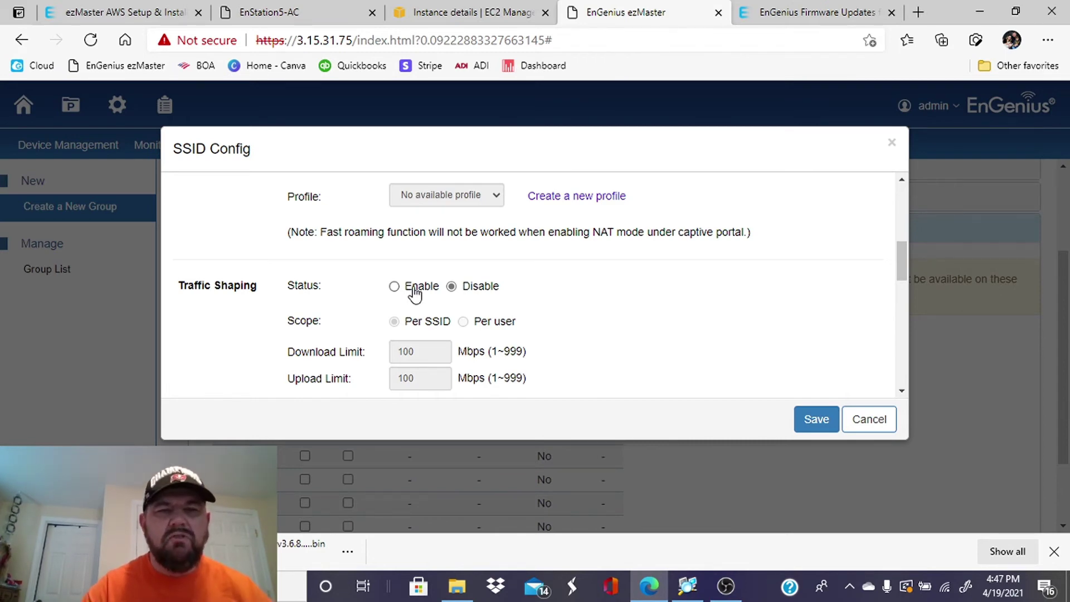
Turn on traffic shaping per user, limiting download to 2 and upload to 2 Mbps.
click(394, 286)
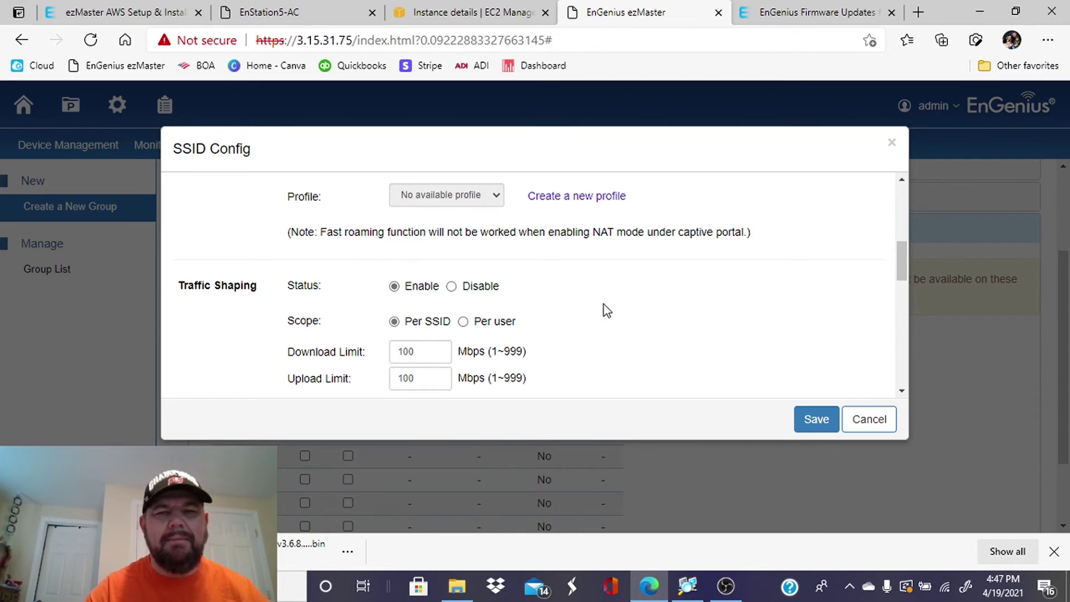
scroll(605, 309, down, 2)
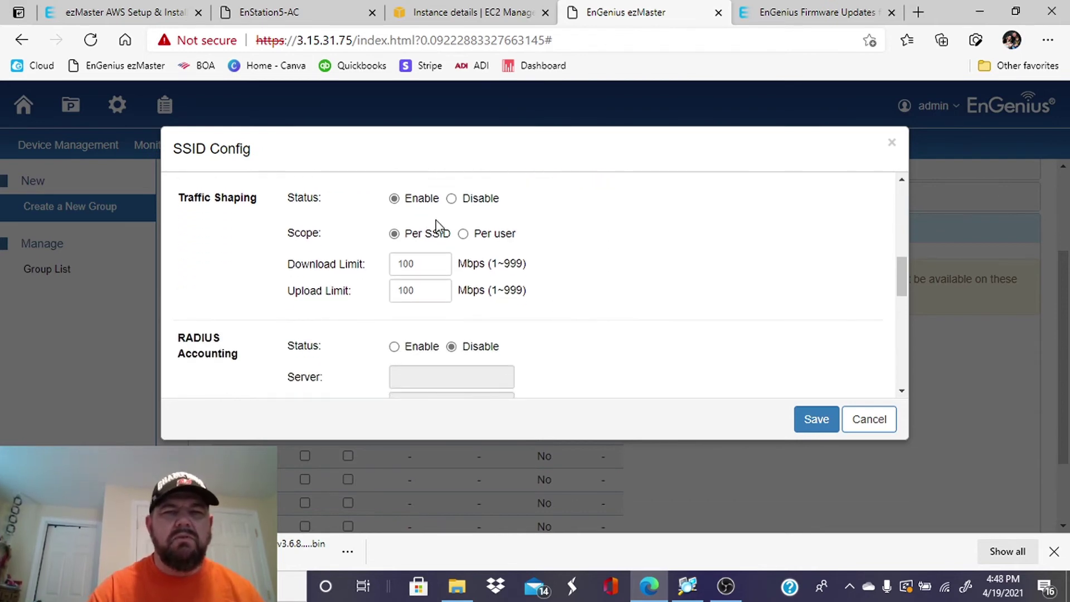
click(464, 235)
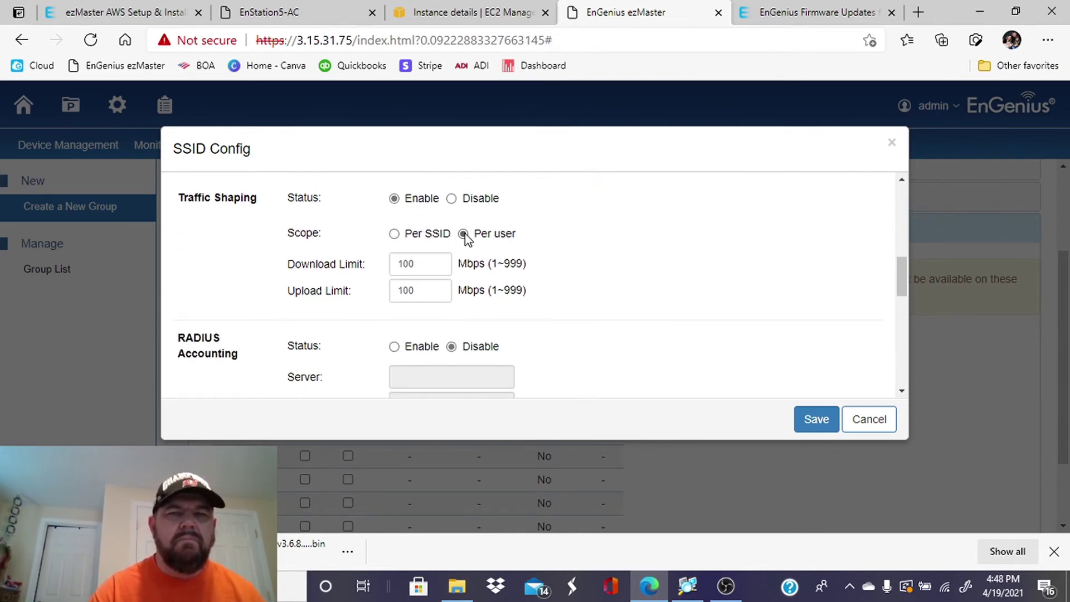
click(421, 262)
key(BackSpace)
key(BackSpace)
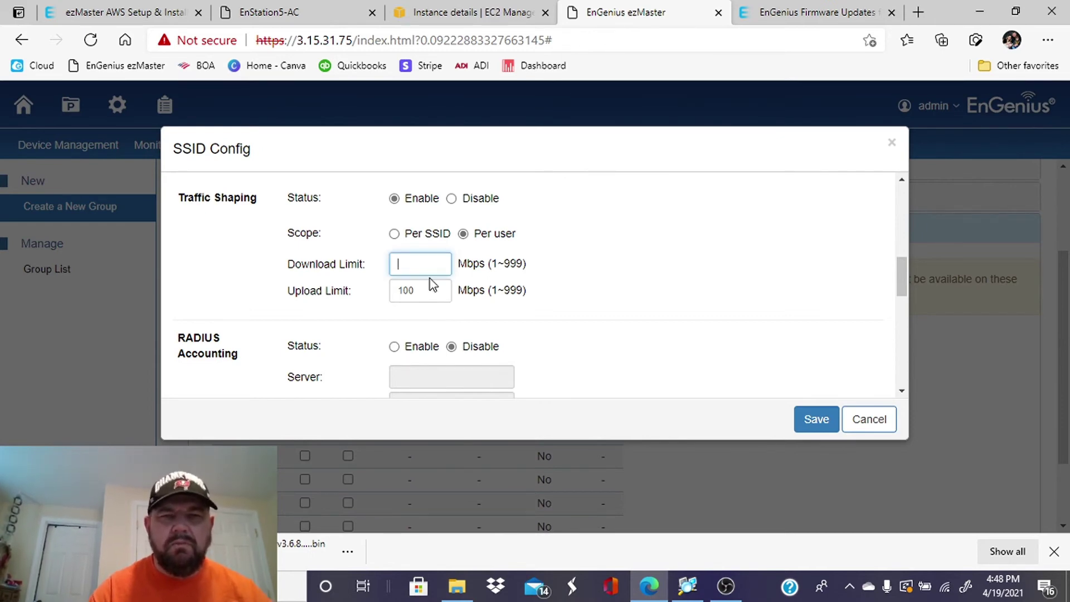
text(2)
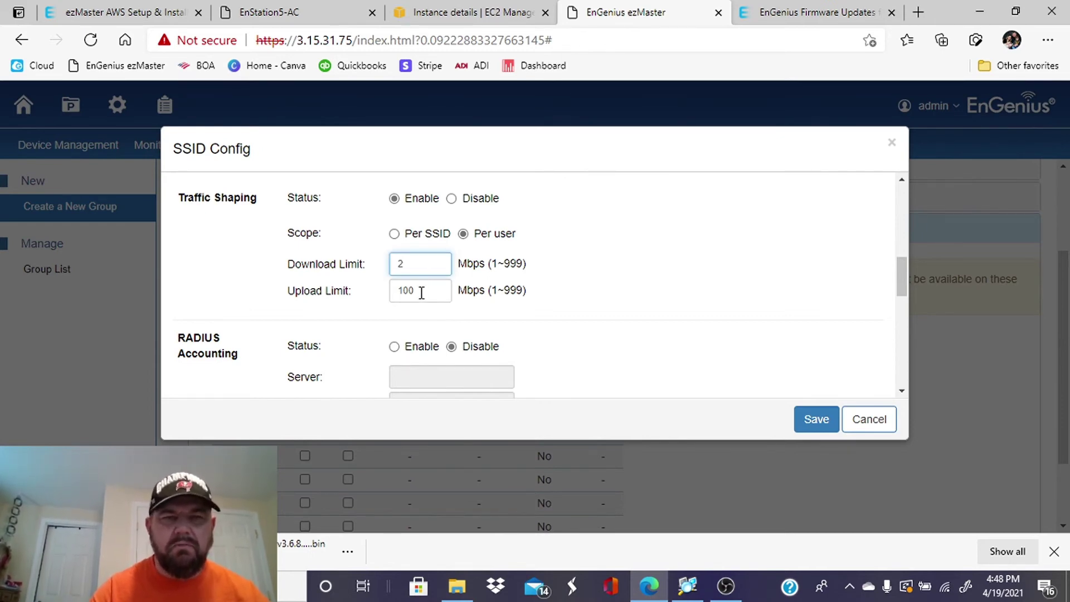
key(Tab)
text(2)
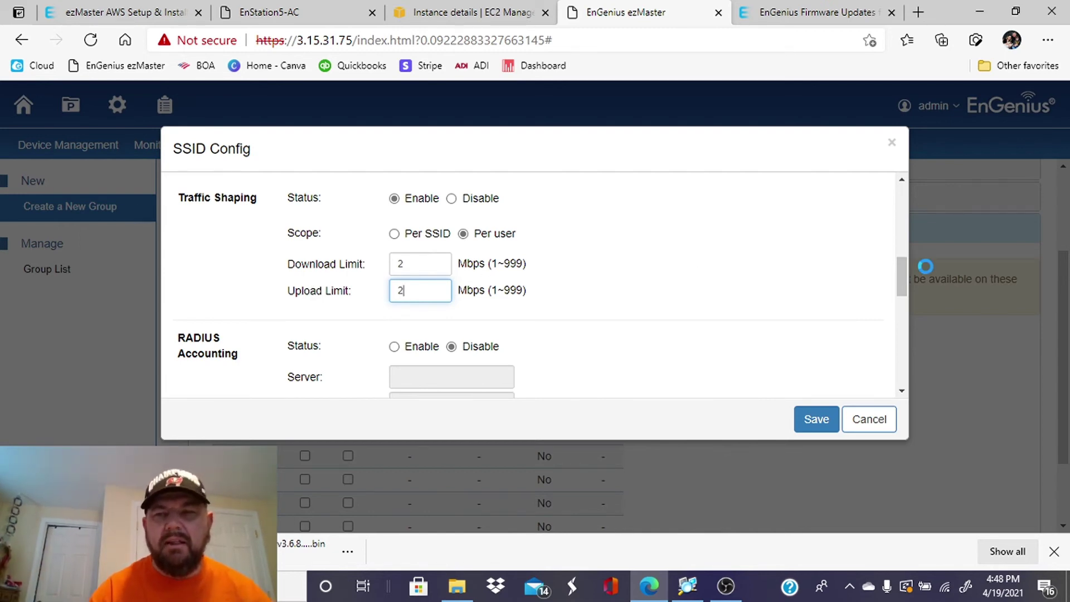
drag(904, 269, 901, 364)
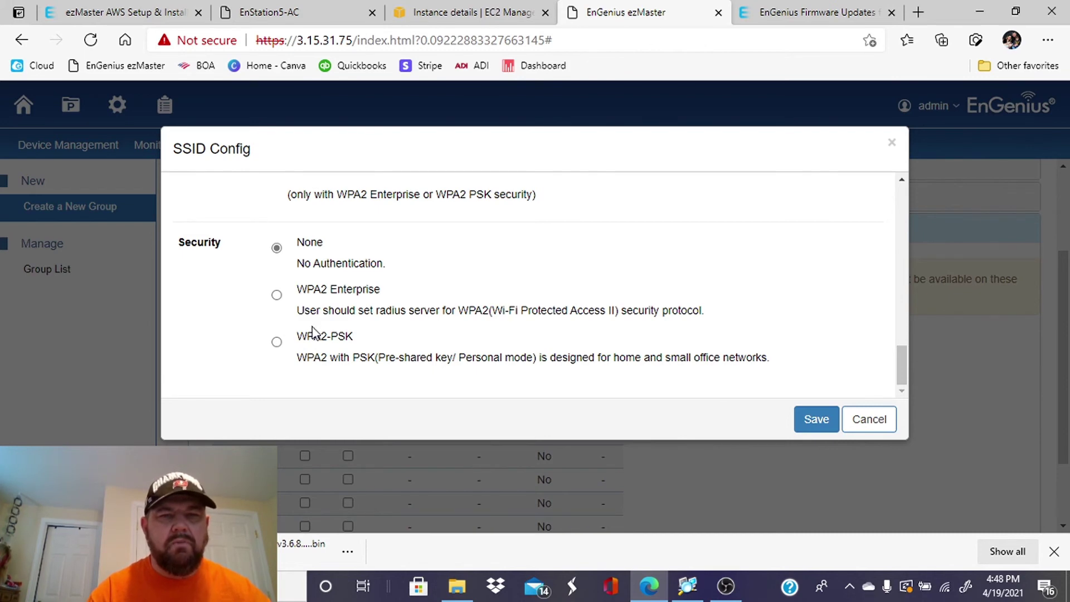
Set the SSID security to WPA2-PSK and enter the WPA passphrase.
click(276, 344)
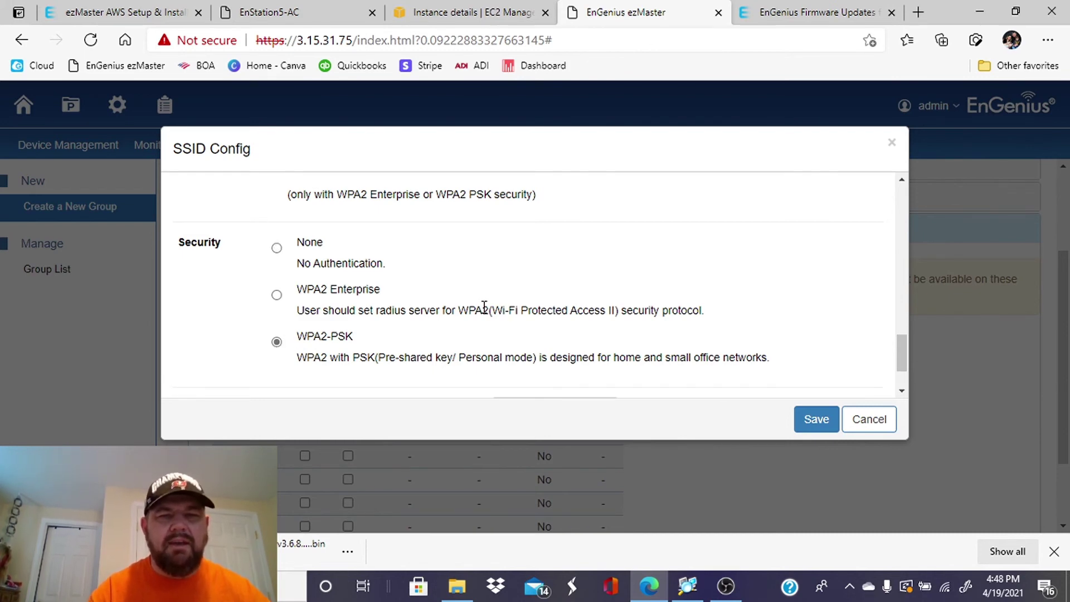
scroll(485, 306, down, 2)
click(515, 328)
text(test1234)
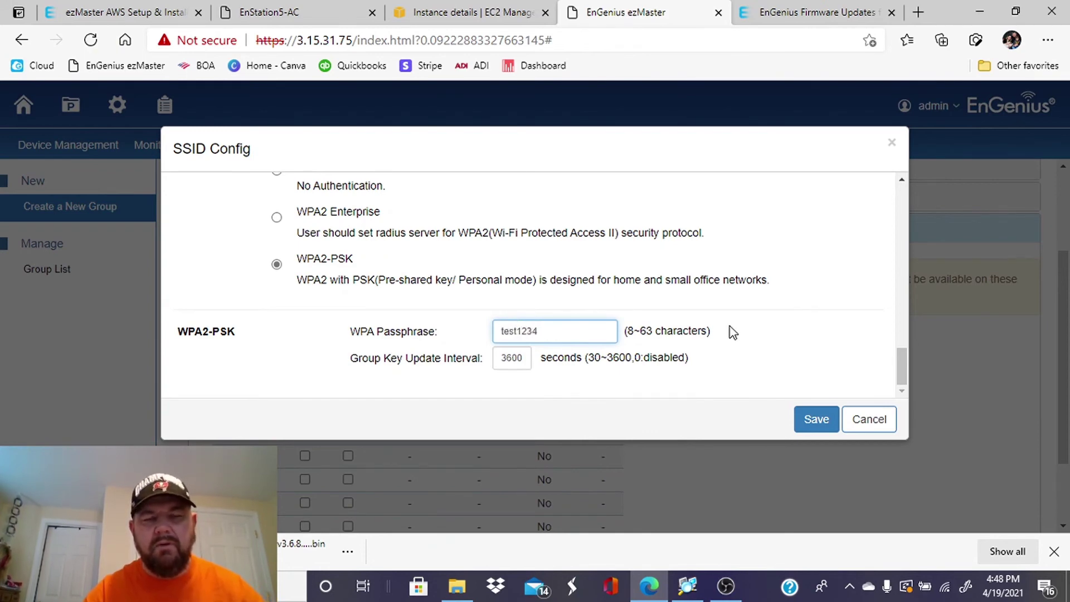
Set Fast Roaming Status to Enable for the SSID.
scroll(730, 332, up, 3)
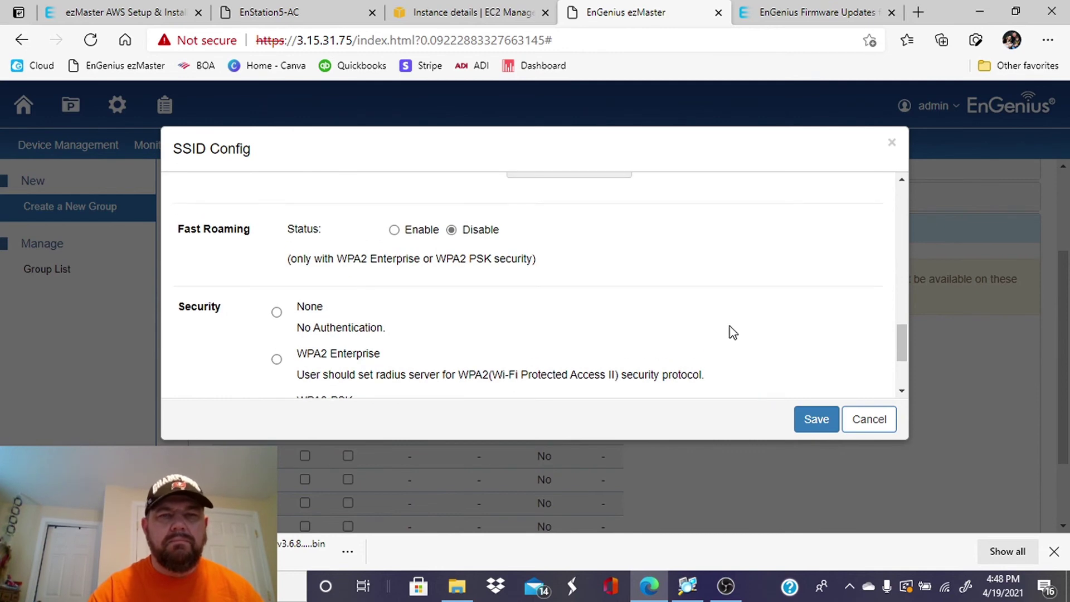
click(394, 230)
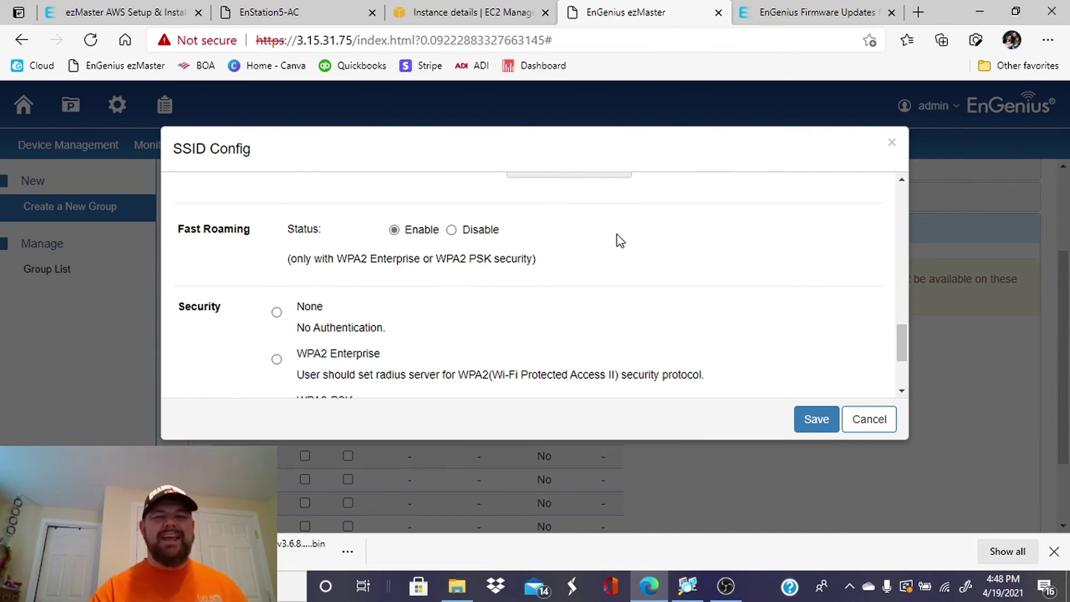
scroll(616, 239, down, 1)
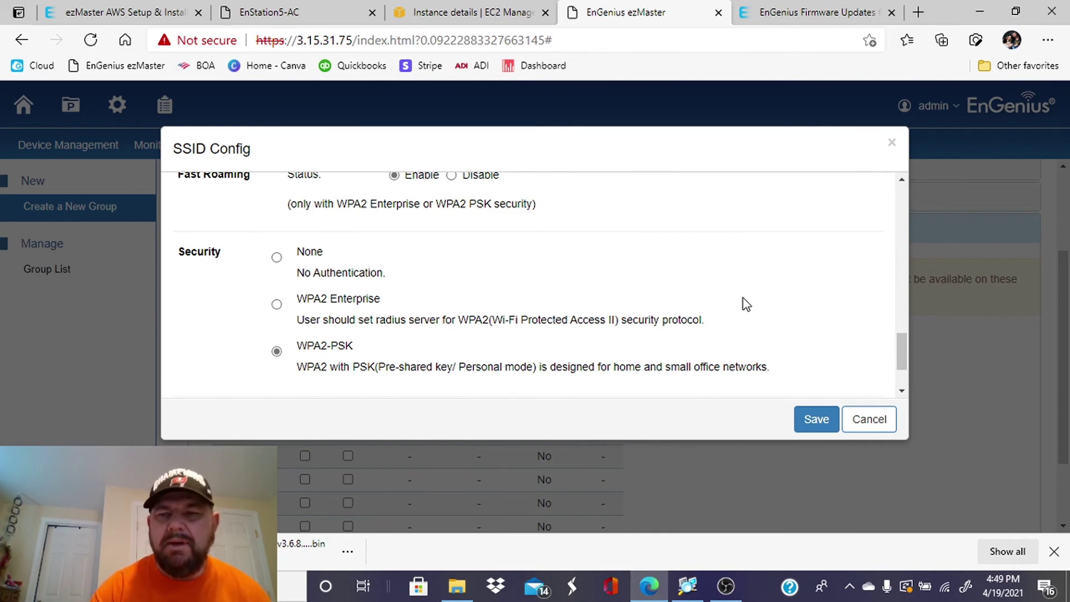
drag(904, 346, 904, 370)
Save the Marina Test SSID config, apply the group, and confirm the success message.
click(817, 421)
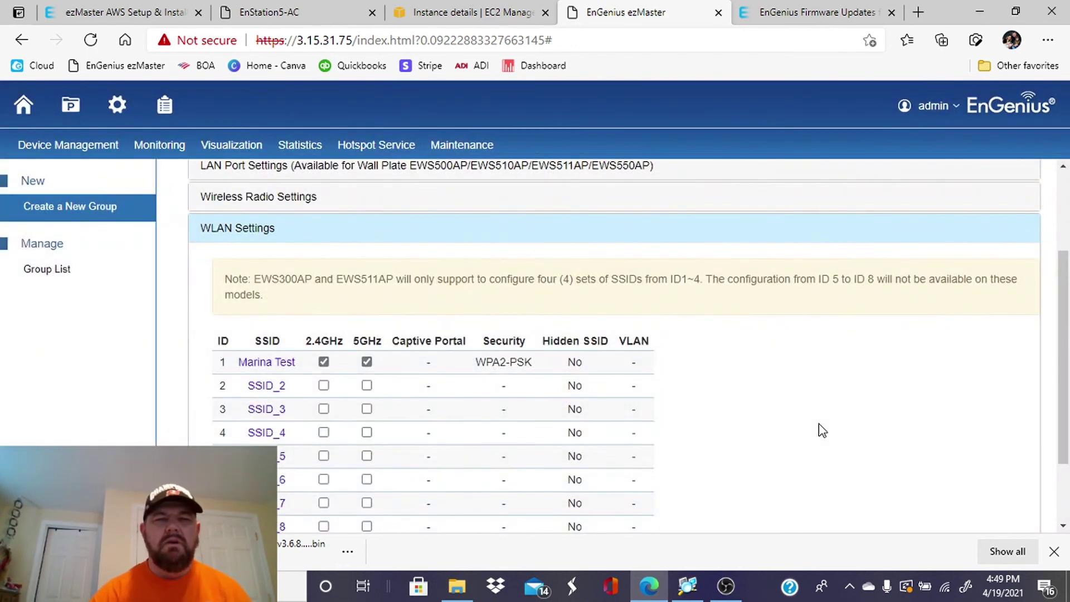
scroll(822, 431, down, 2)
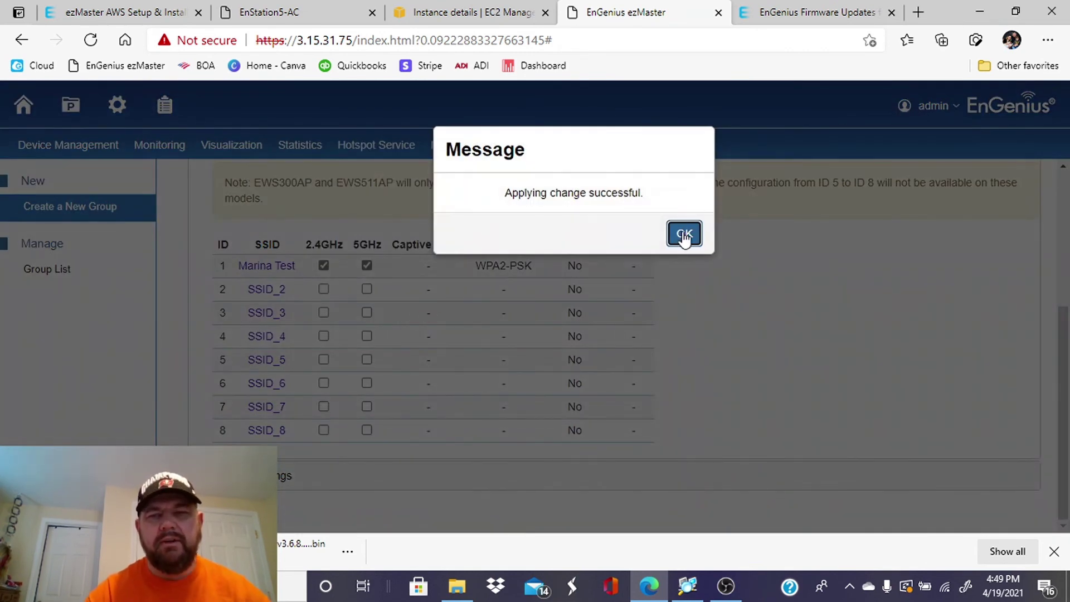
click(685, 234)
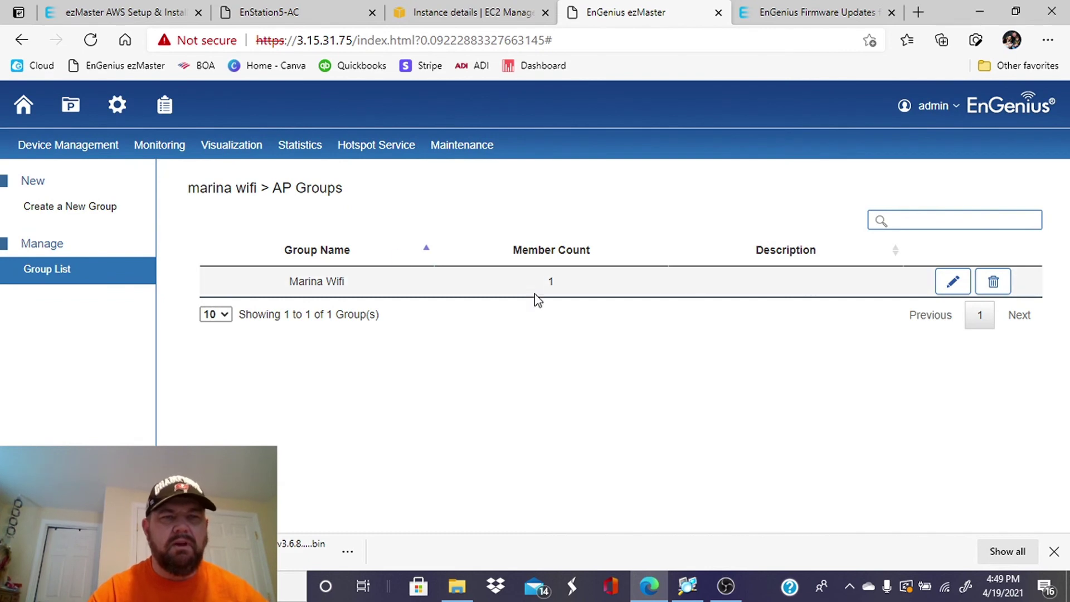
Open the marina wifi project's Device Config to check its access point in group Marina Wifi.
click(83, 115)
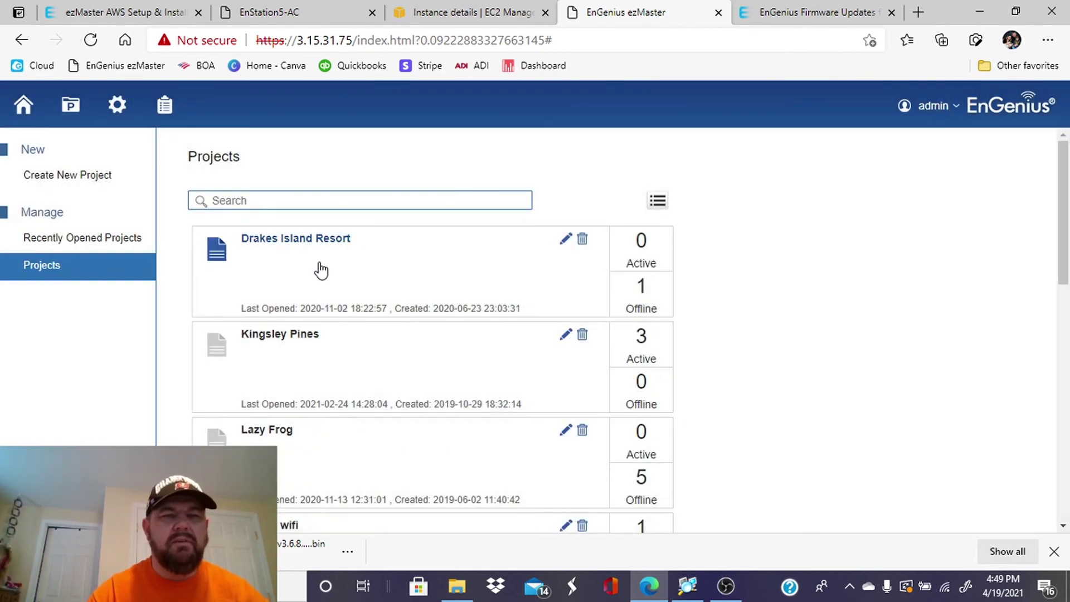
scroll(318, 270, down, 1)
scroll(320, 270, down, 1)
click(279, 367)
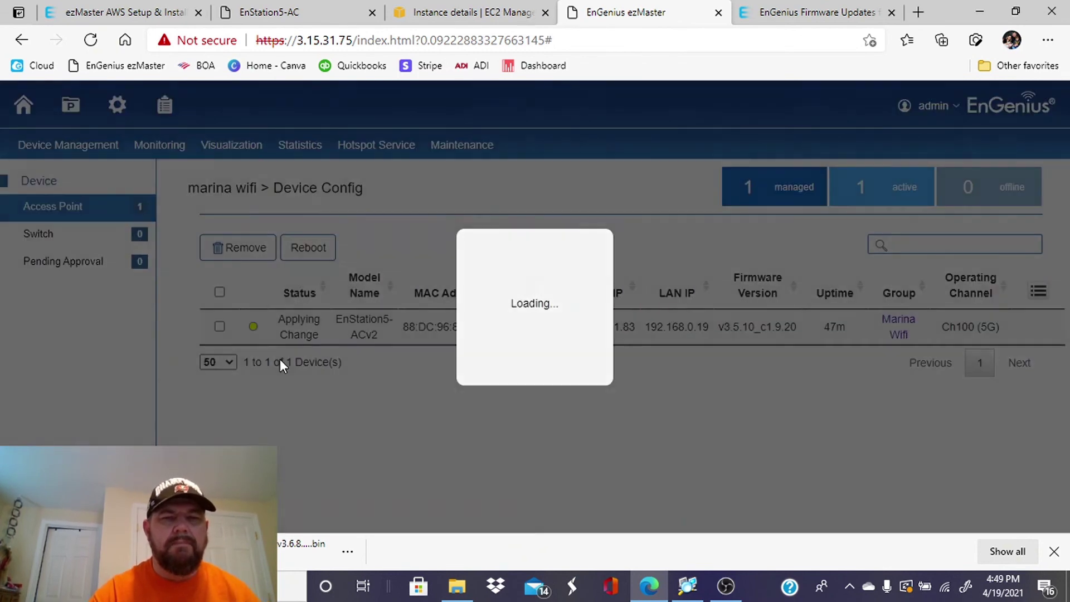